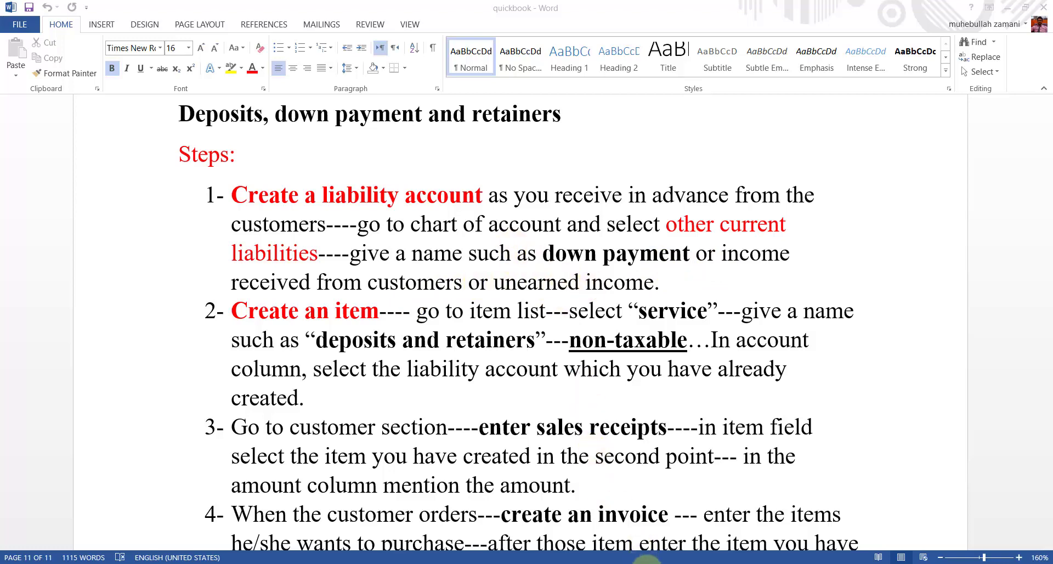
Switch to QuickBooks and start a new account of type Other Current Liability in the chart of accounts.
left_click(647, 563)
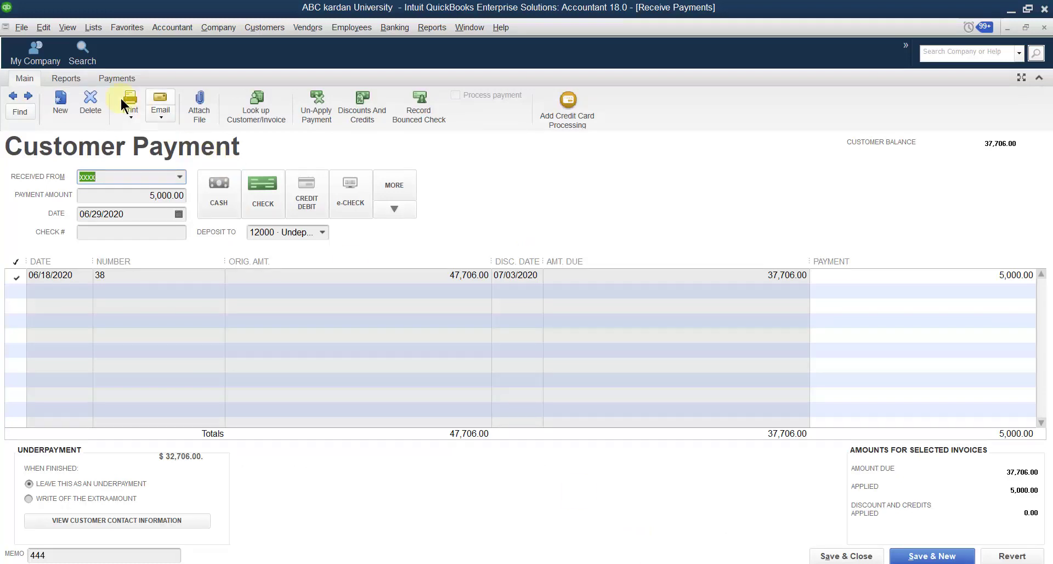
left_click(92, 28)
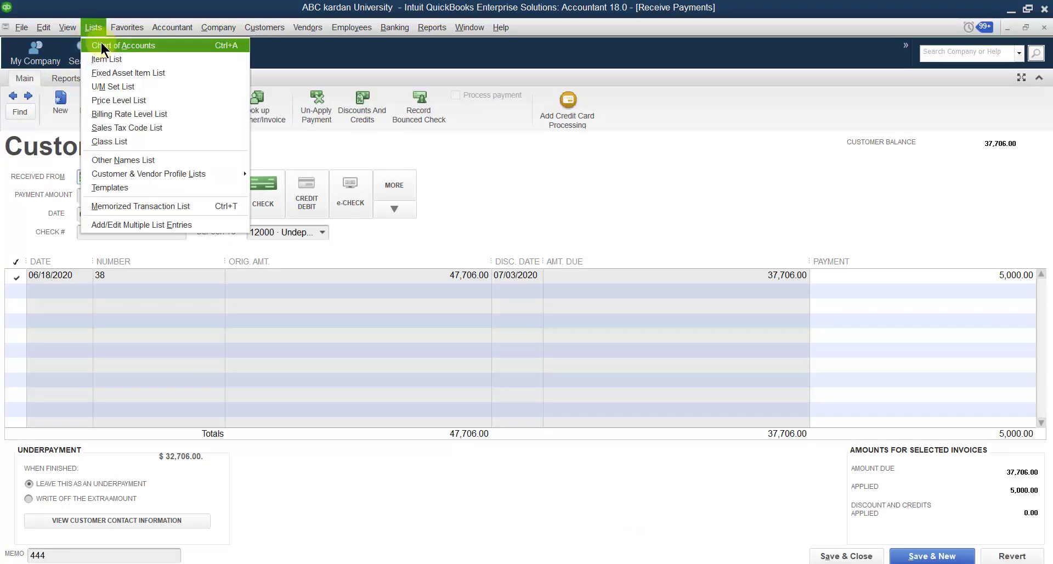
left_click(101, 43)
right_click(331, 175)
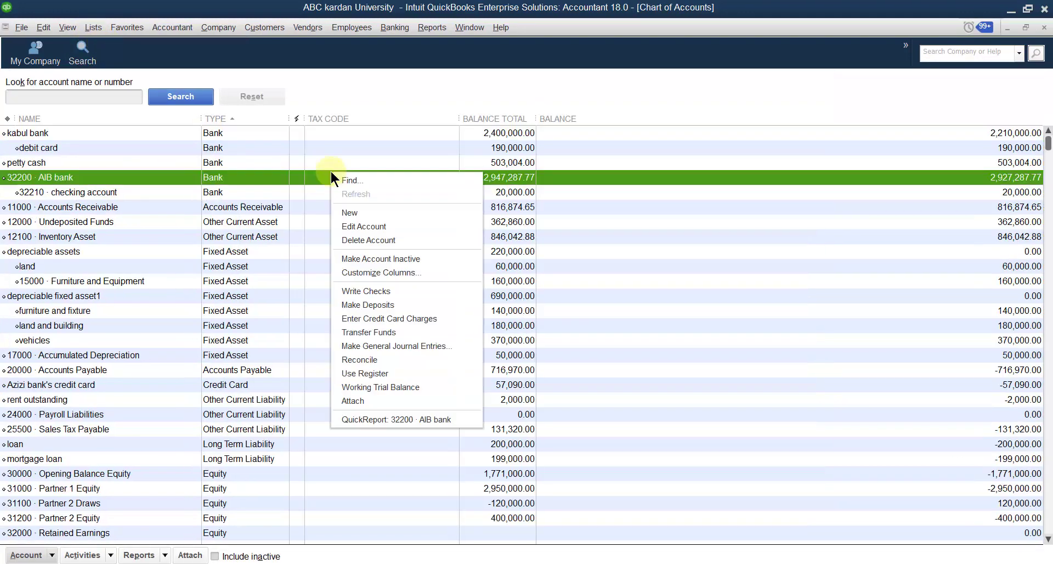
left_click(358, 213)
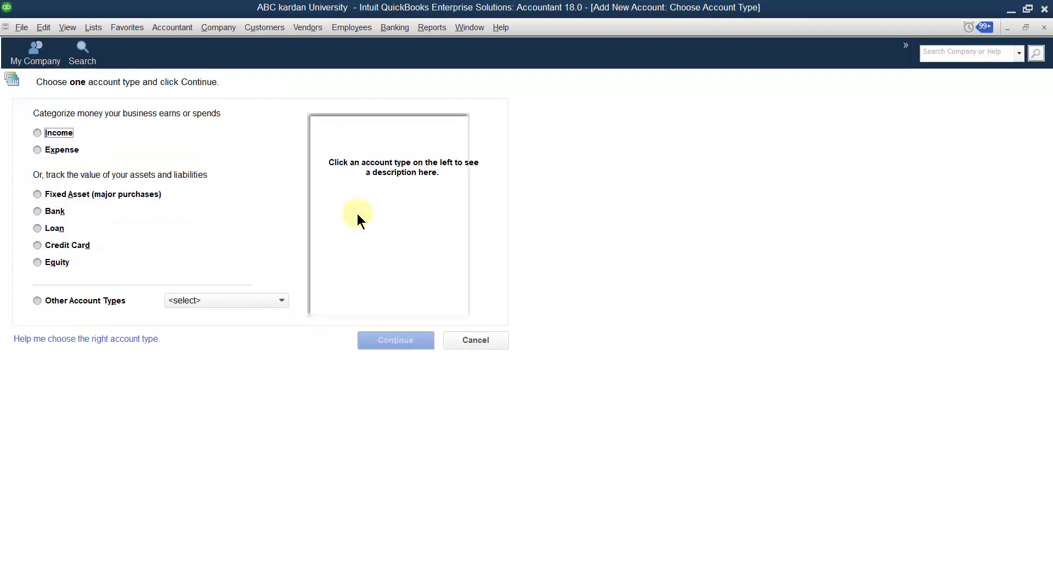
left_click(281, 300)
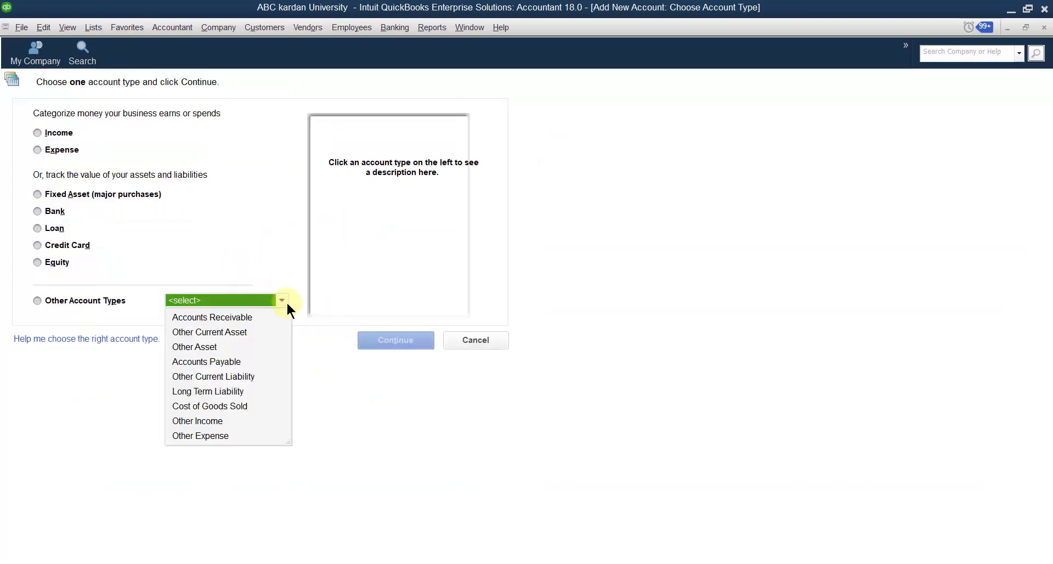
left_click(242, 375)
left_click(405, 341)
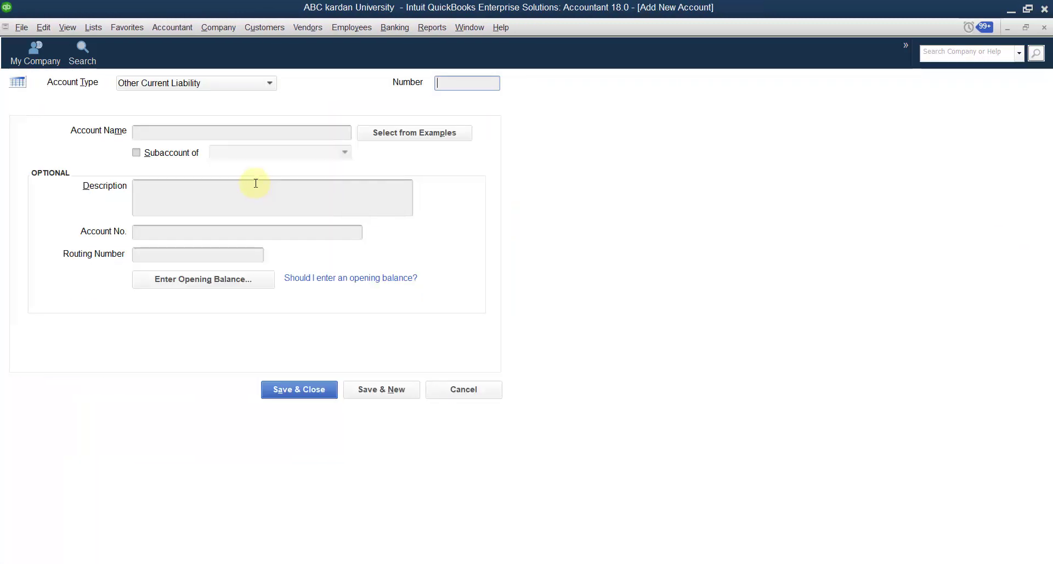
Name the new liability account "income received in advance" and save it.
left_click(187, 132)
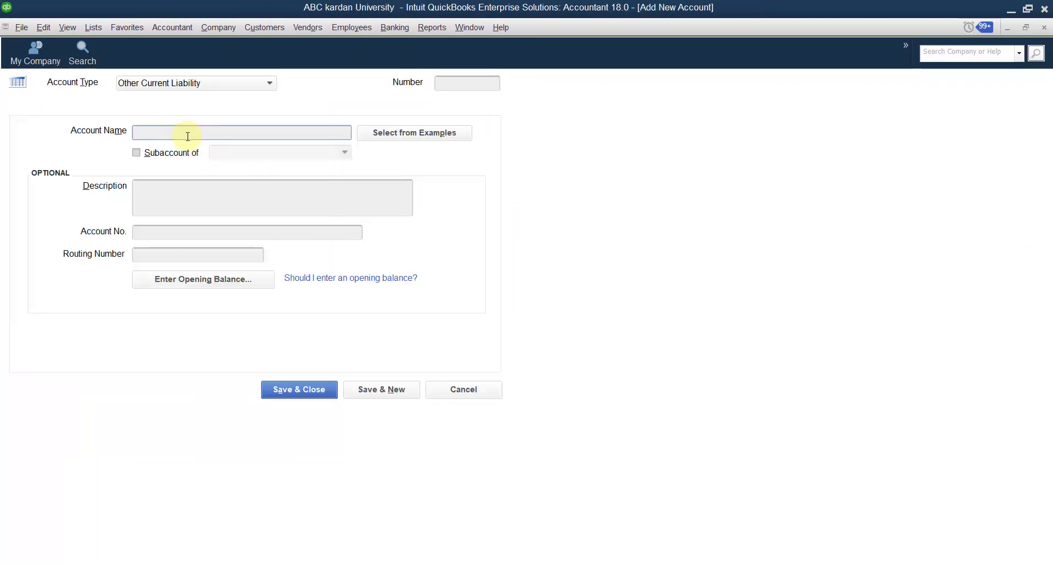
left_click(722, 563)
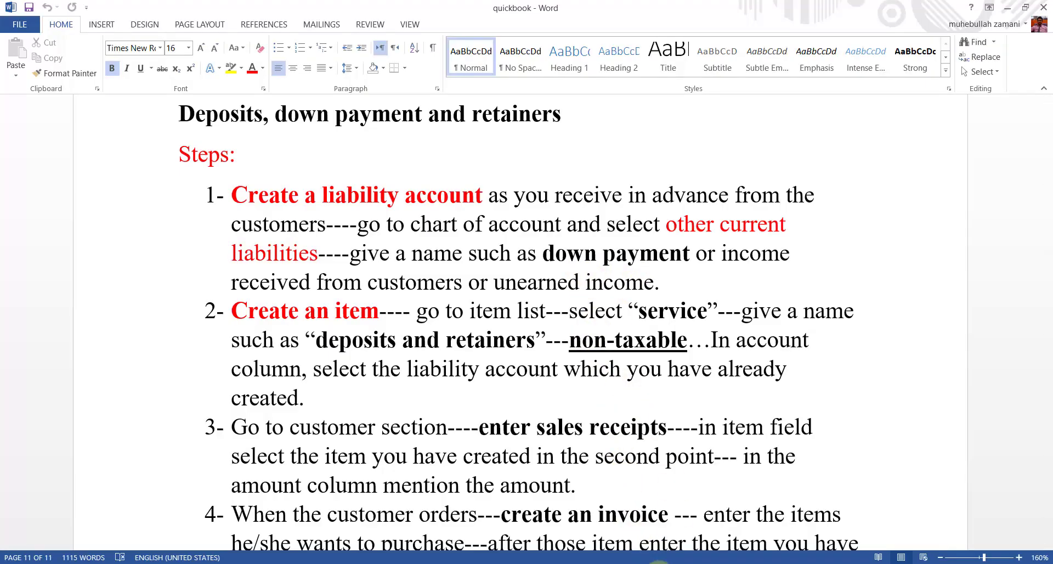
left_click(660, 562)
type("i")
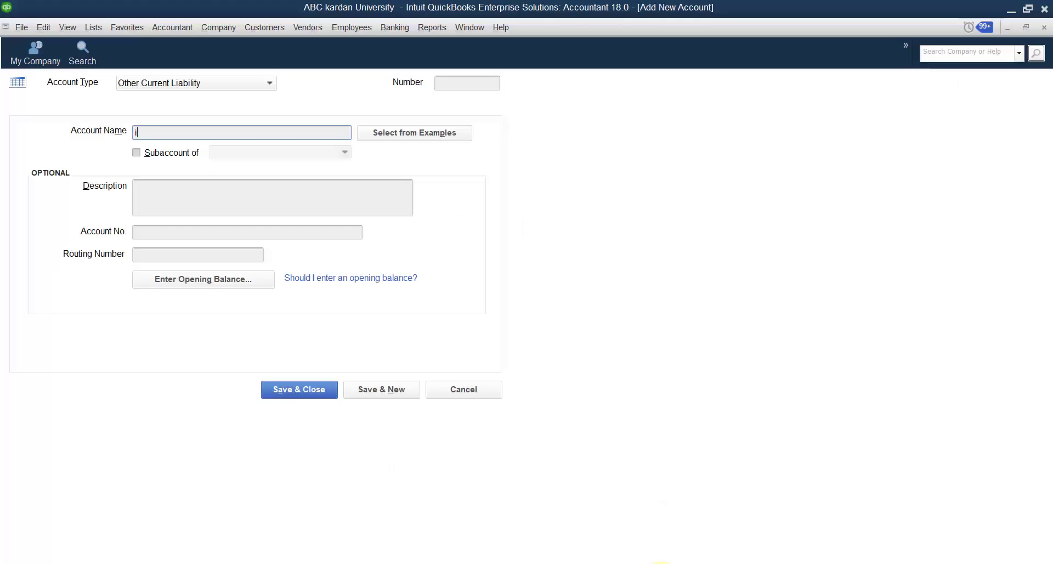
type("ncome rec")
type("eived")
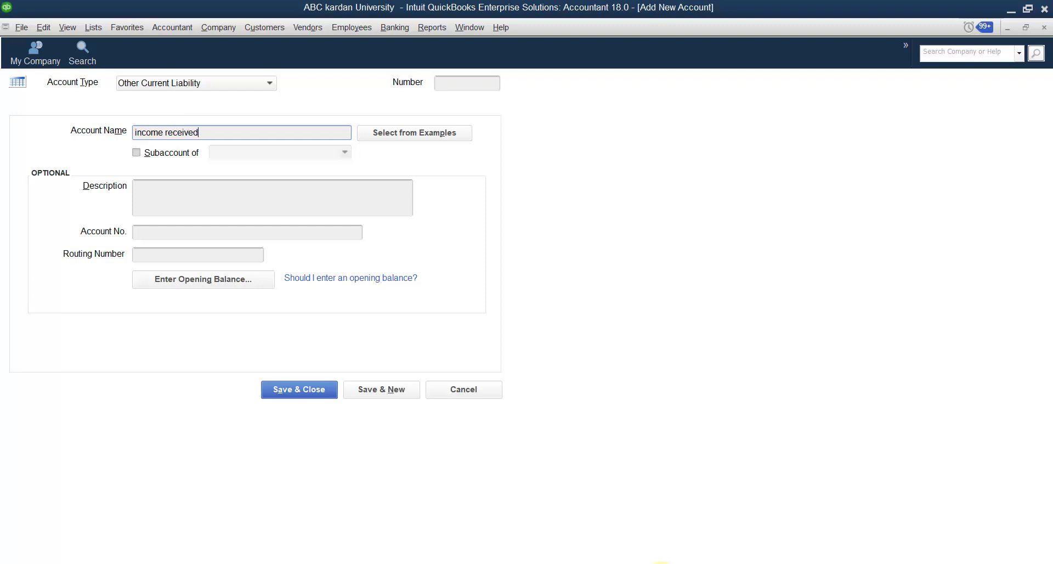
type(" in ad")
key("BackSpace")
key("BackSpace")
type("advance")
left_click(310, 388)
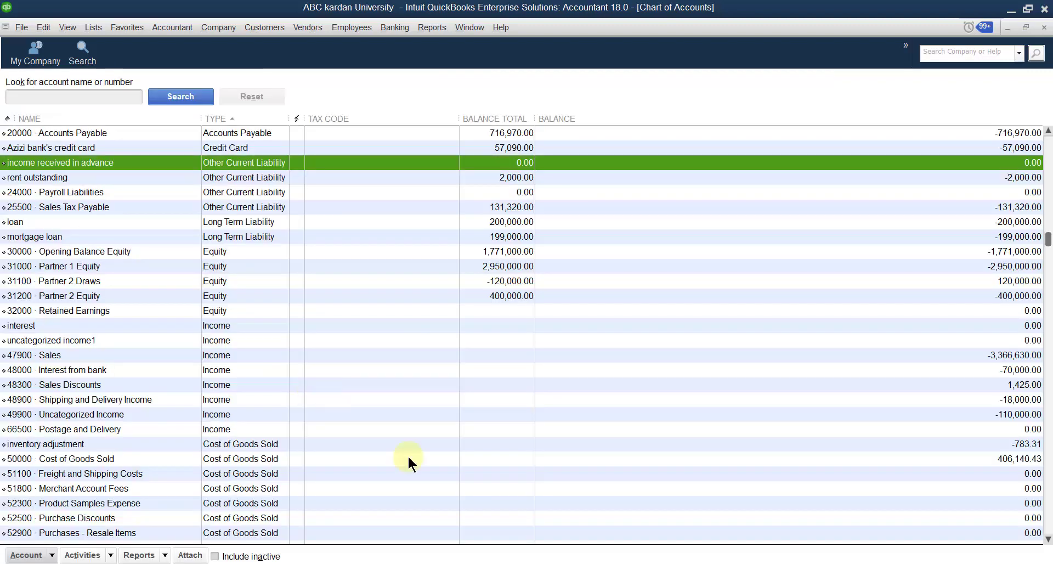
Check the Word notes, return to QuickBooks and start a new Service item from the item list.
key("alt+Tab")
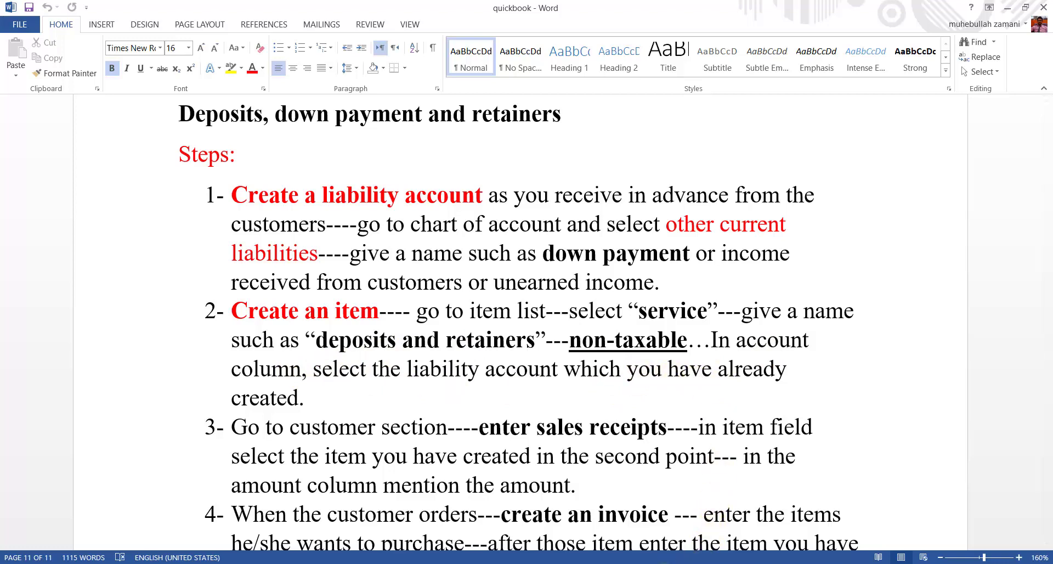
key("alt+Tab")
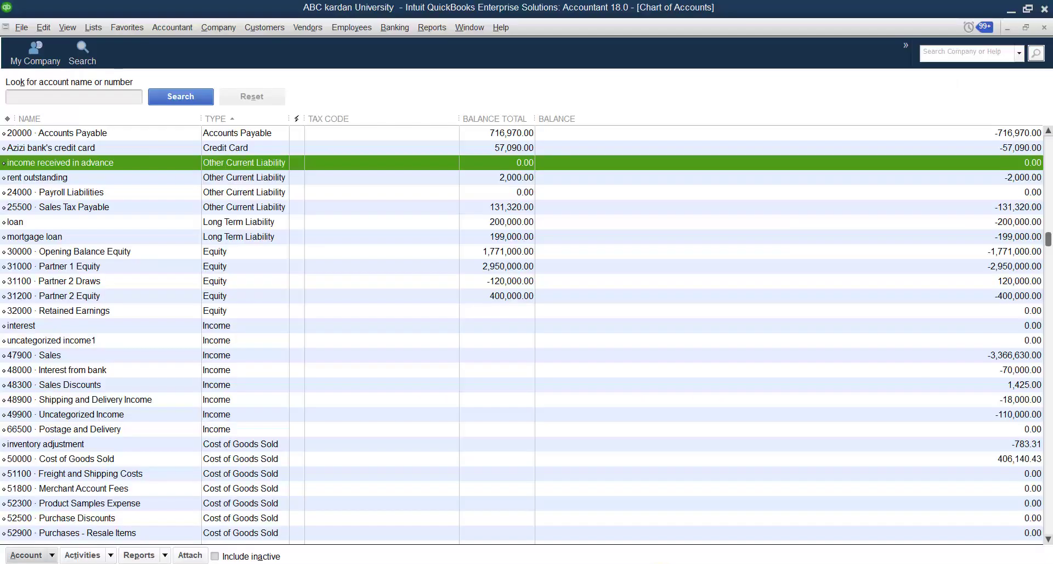
left_click(93, 28)
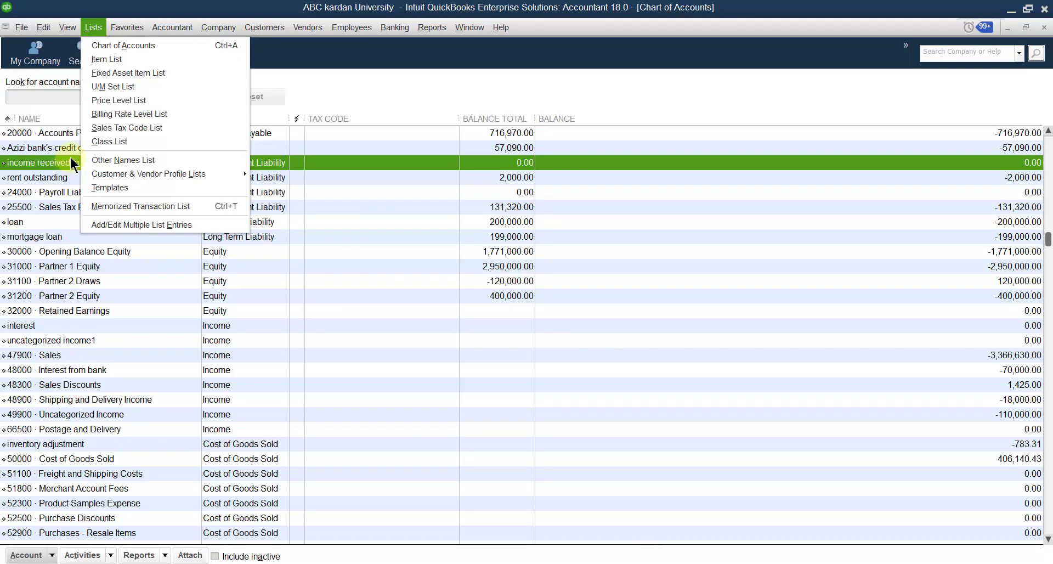
left_click(107, 61)
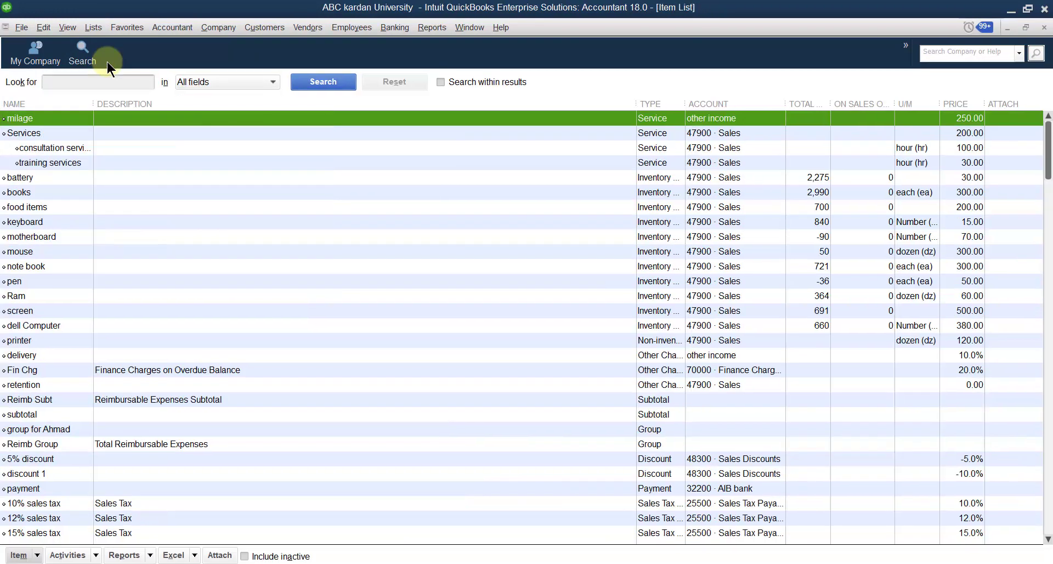
right_click(261, 192)
left_click(279, 234)
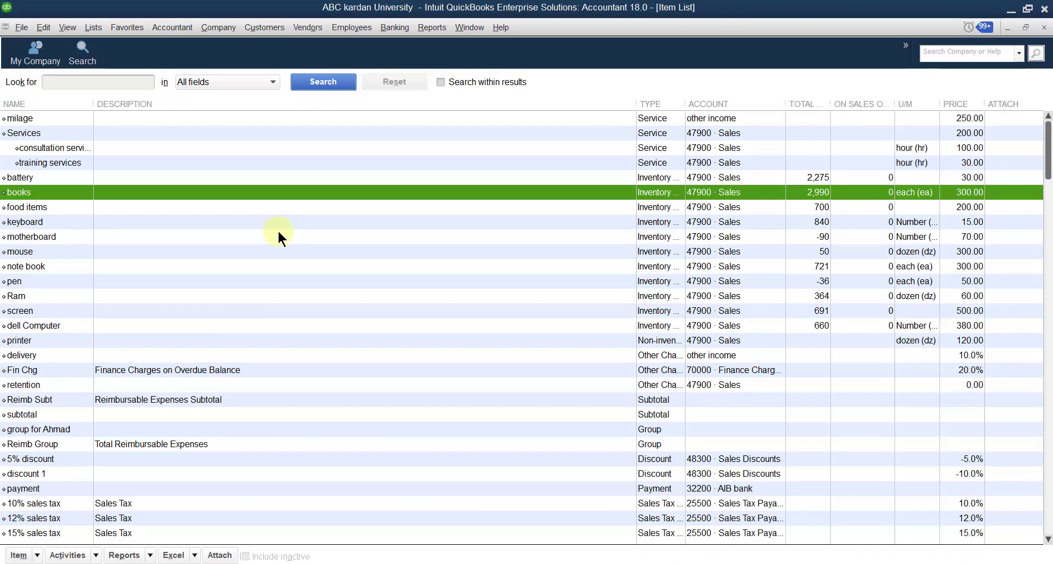
left_click(49, 116)
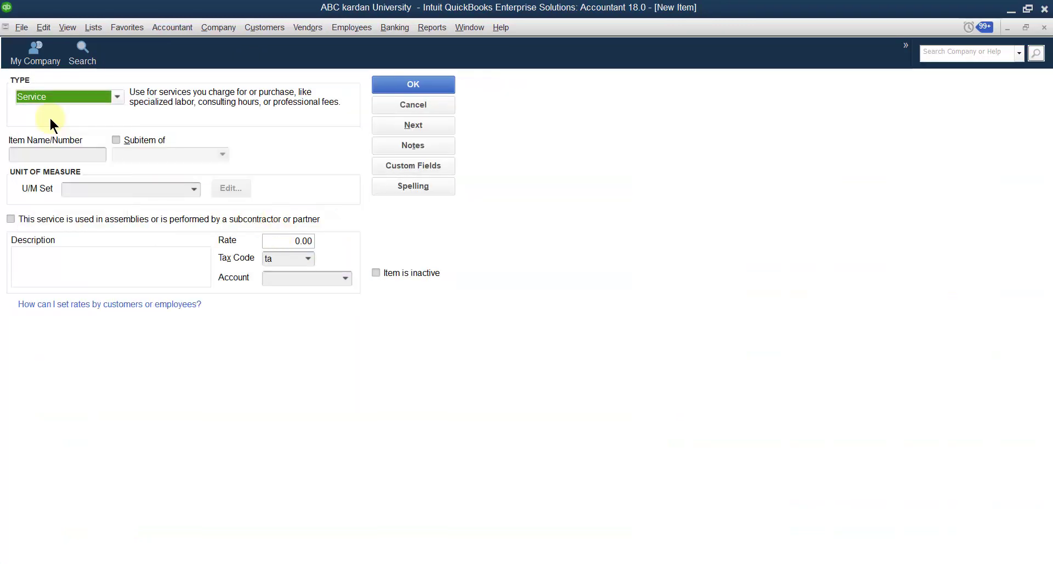
Name the new service item "retainer and deposit".
left_click(54, 156)
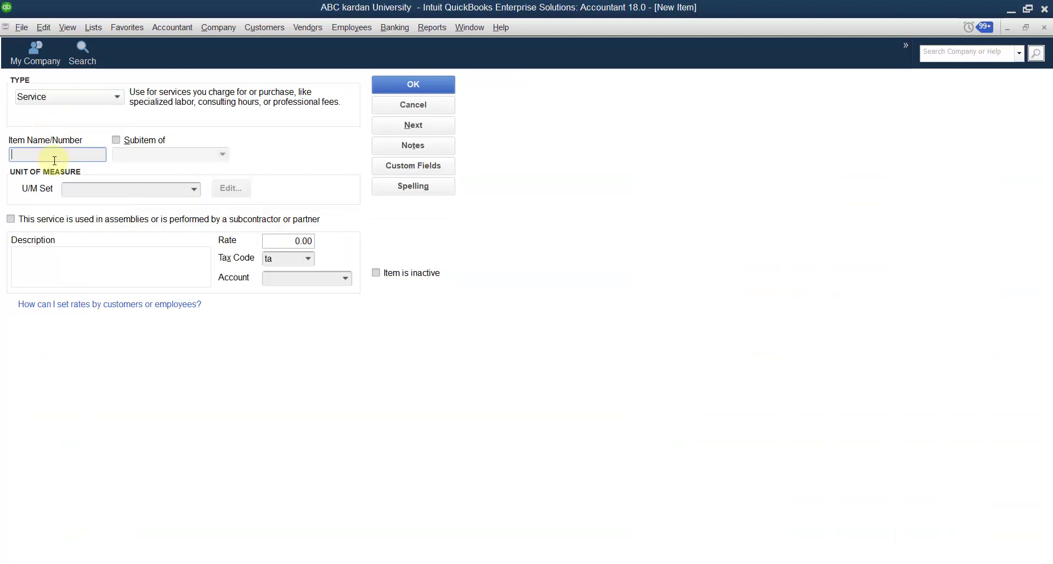
type("retdi")
key("BackSpace")
key("BackSpace")
type("ainer and eep")
key("BackSpace")
key("BackSpace")
key("BackSpace")
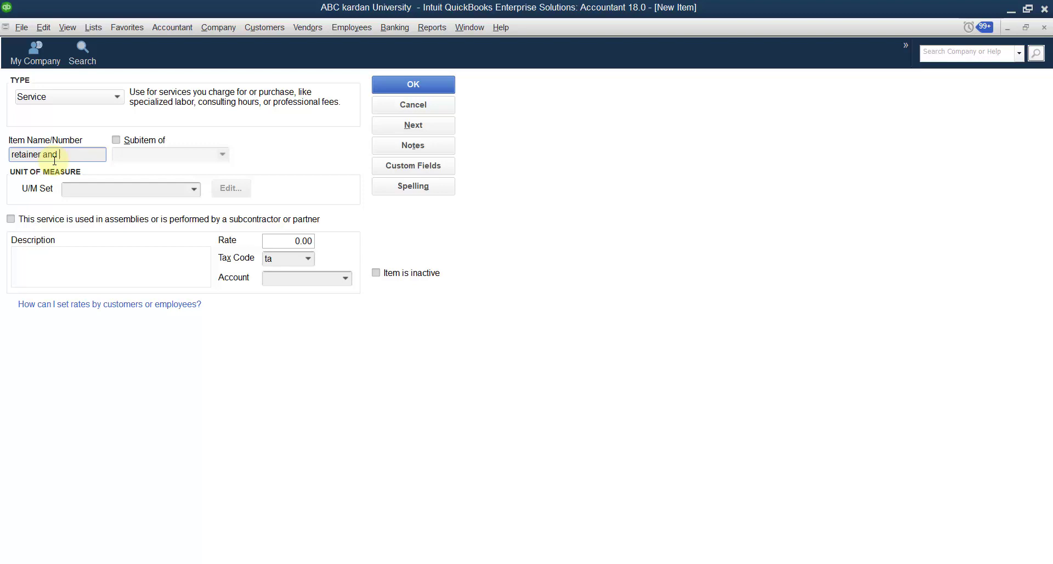
type("deposit")
Set the item's tax code to Non, assign it to the income received in advance account, and save it.
left_click(306, 258)
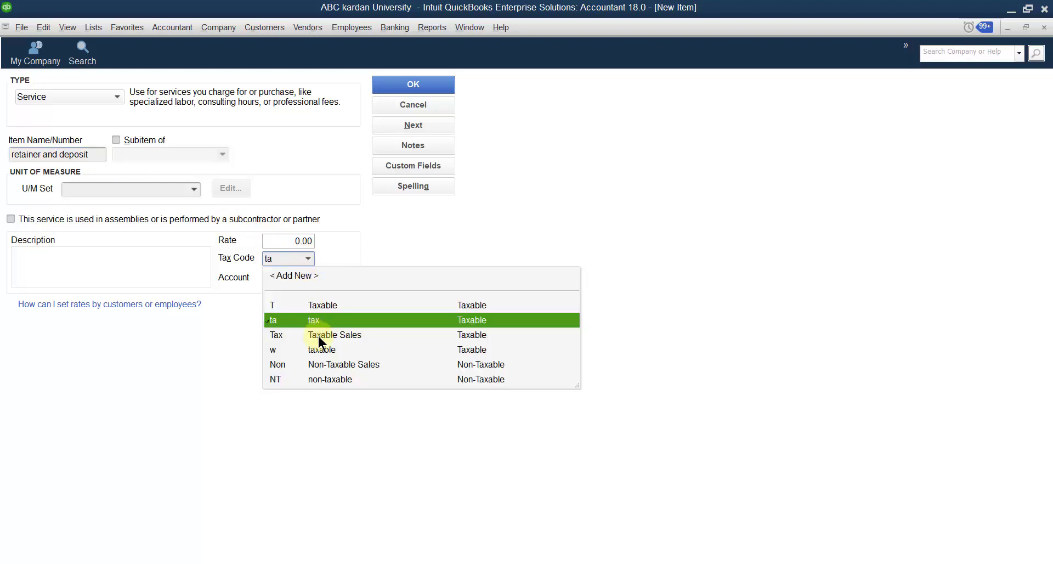
left_click(330, 363)
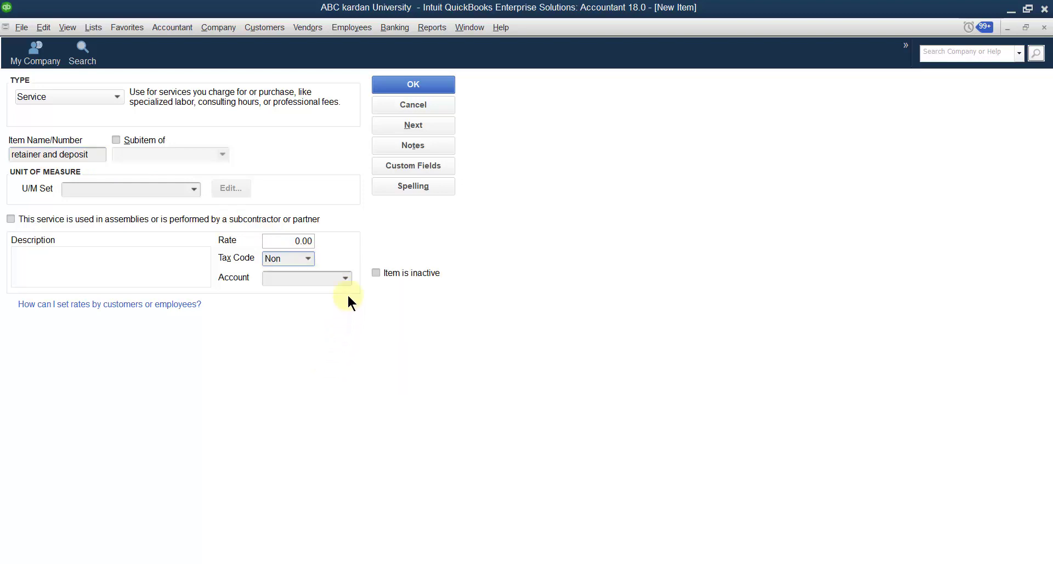
left_click(345, 279)
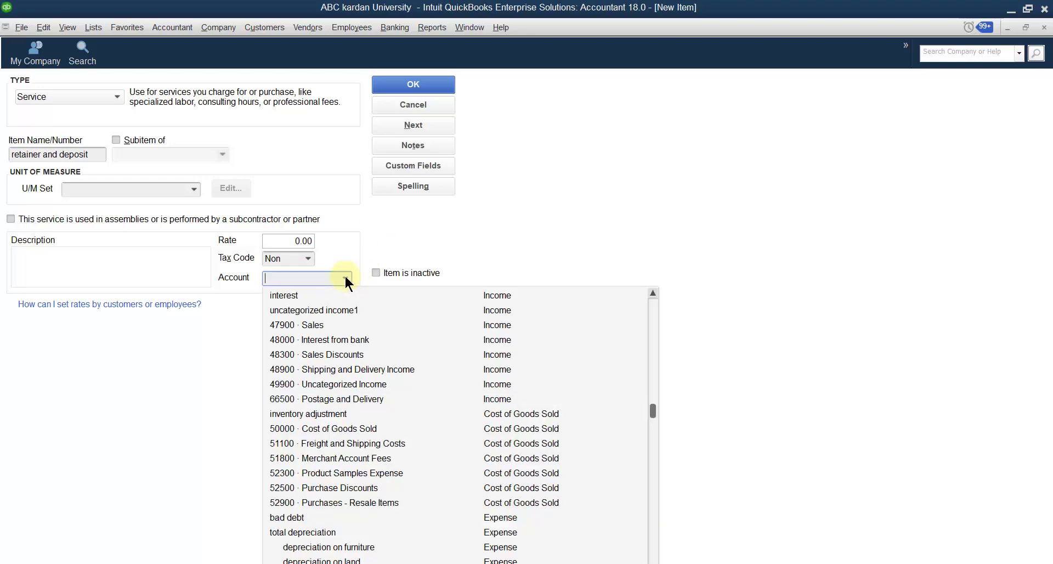
type("in advance")
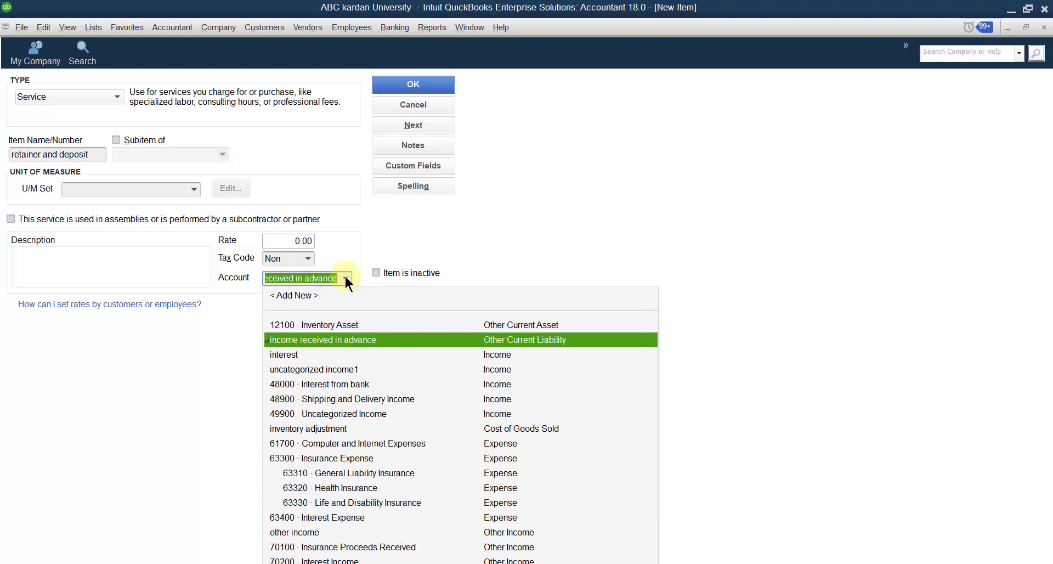
left_click(360, 339)
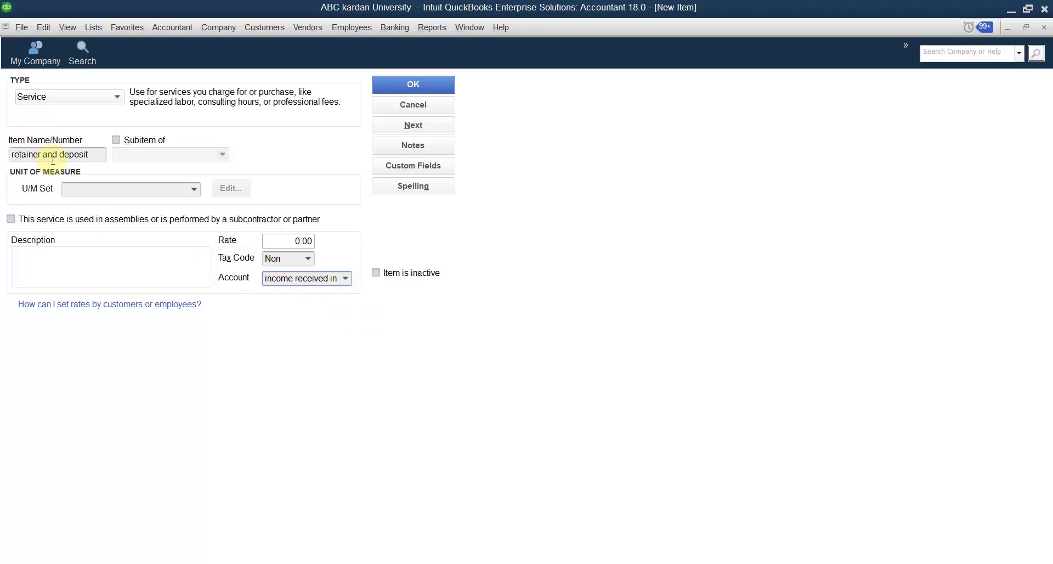
left_click(418, 87)
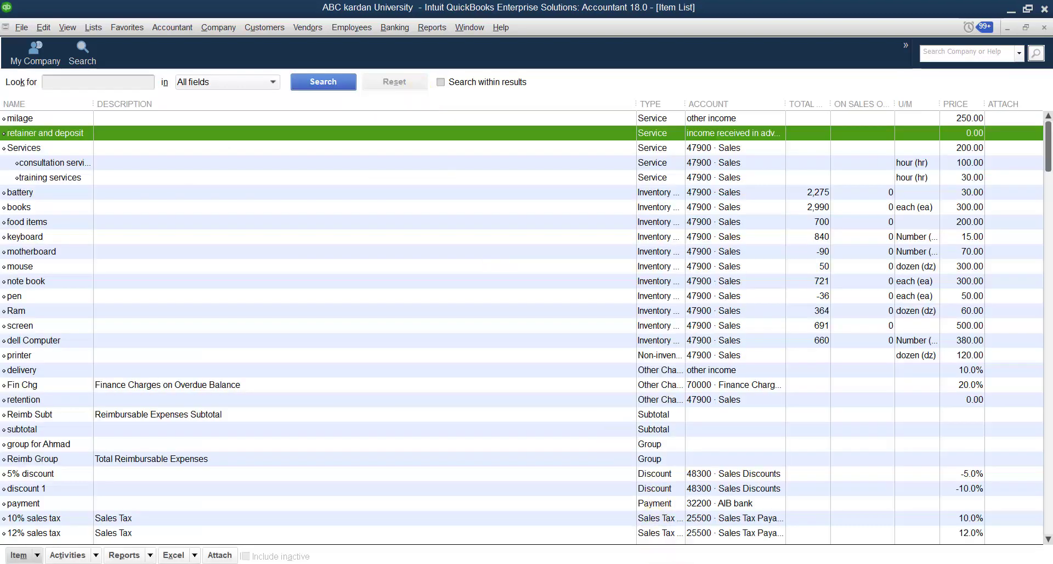
Consult the remaining steps in the Word notes, then open a blank sales receipt in QuickBooks.
key("alt+Tab")
scroll(297, 345, "down", 5)
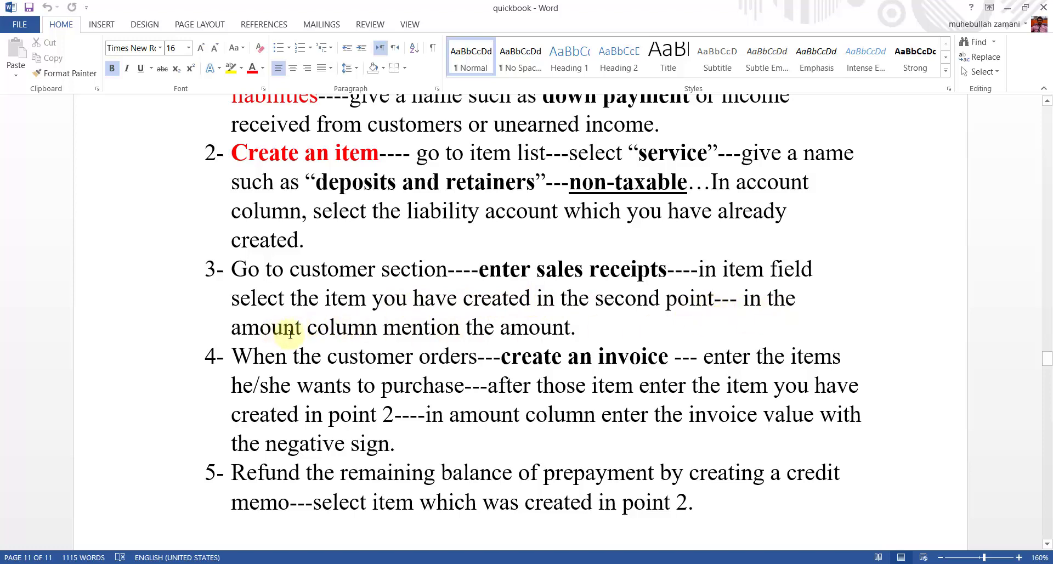
left_click(661, 563)
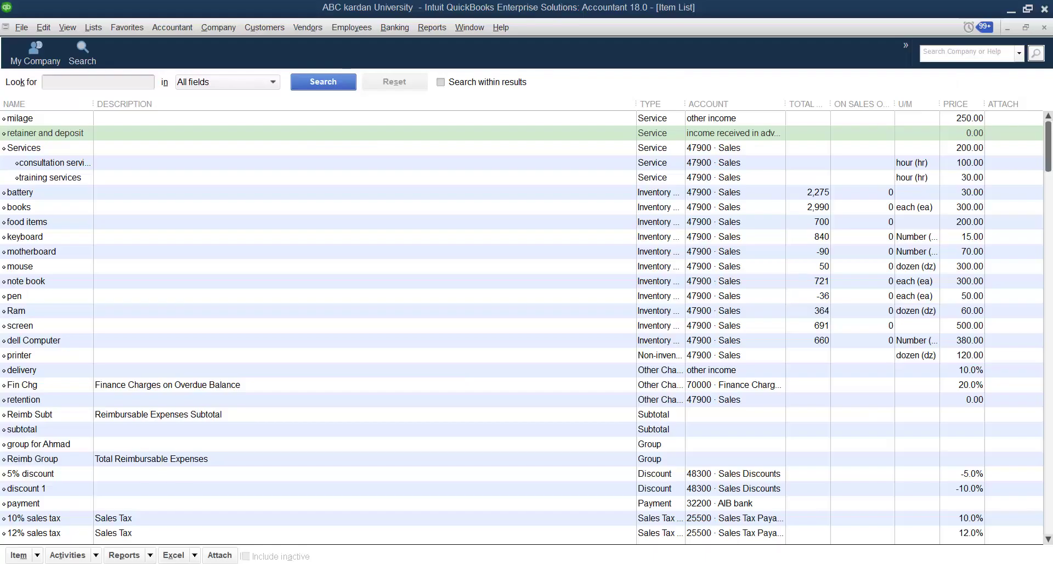
left_click(266, 27)
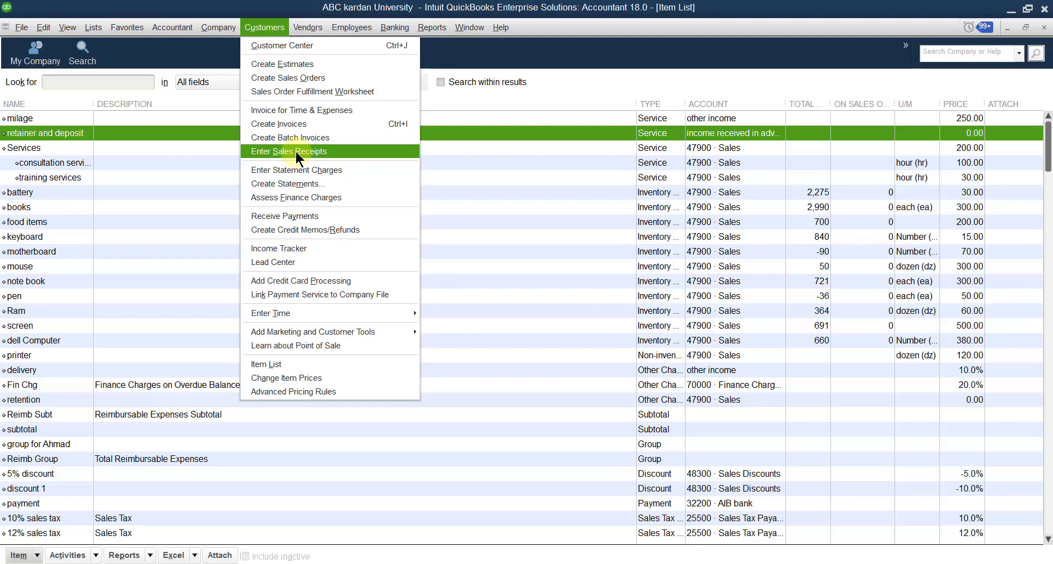
left_click(295, 149)
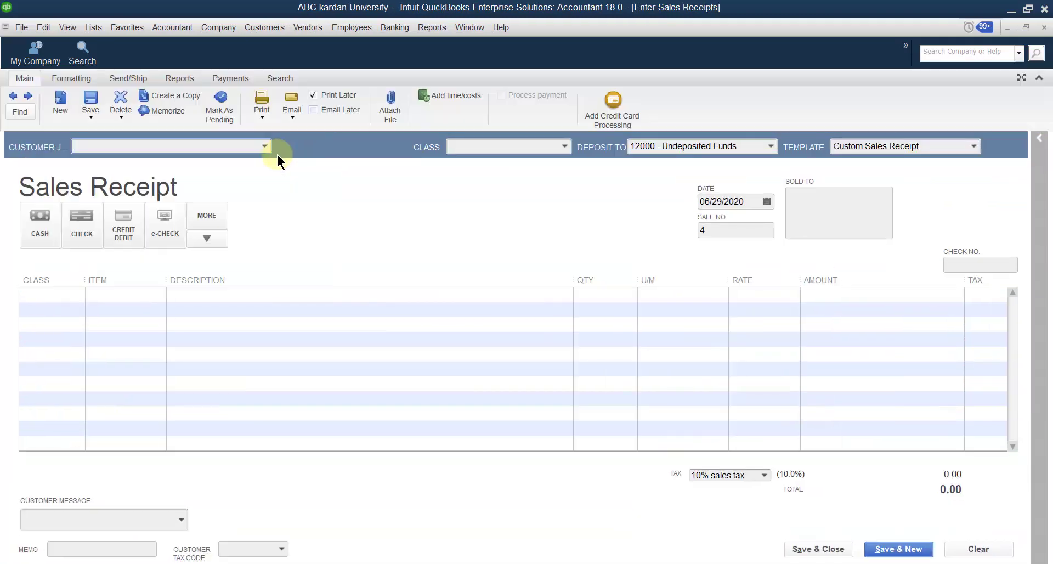
Select the customer for the sales receipt, dismiss the billable time and costs prompt, and set the payment method to check.
left_click(265, 145)
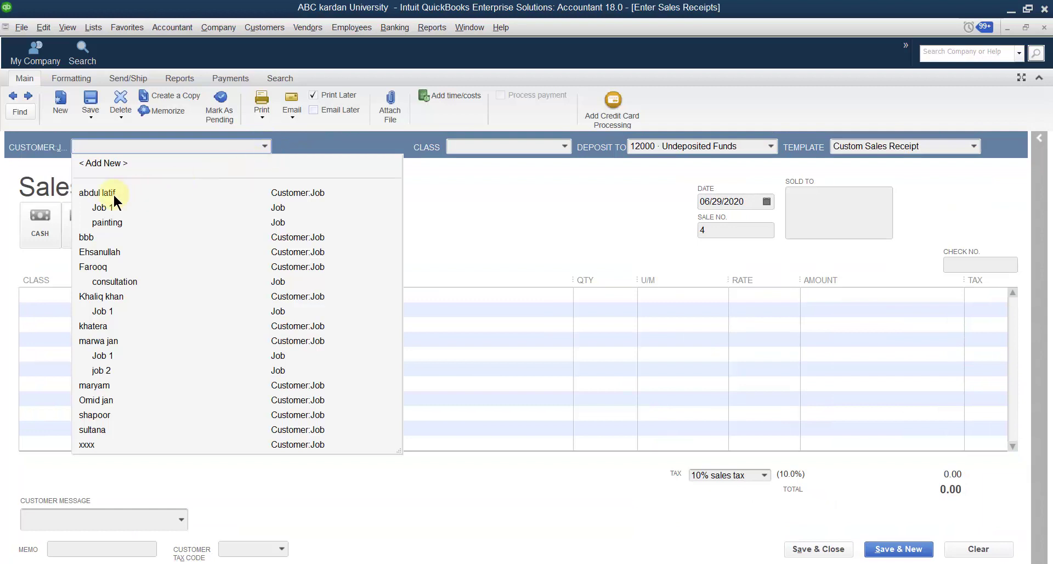
left_click(104, 327)
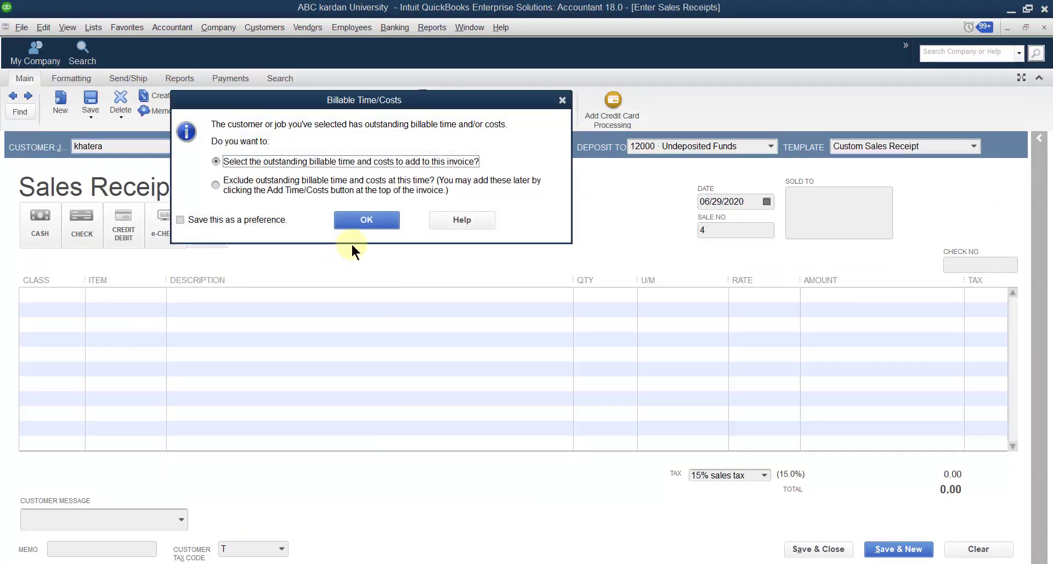
left_click(562, 100)
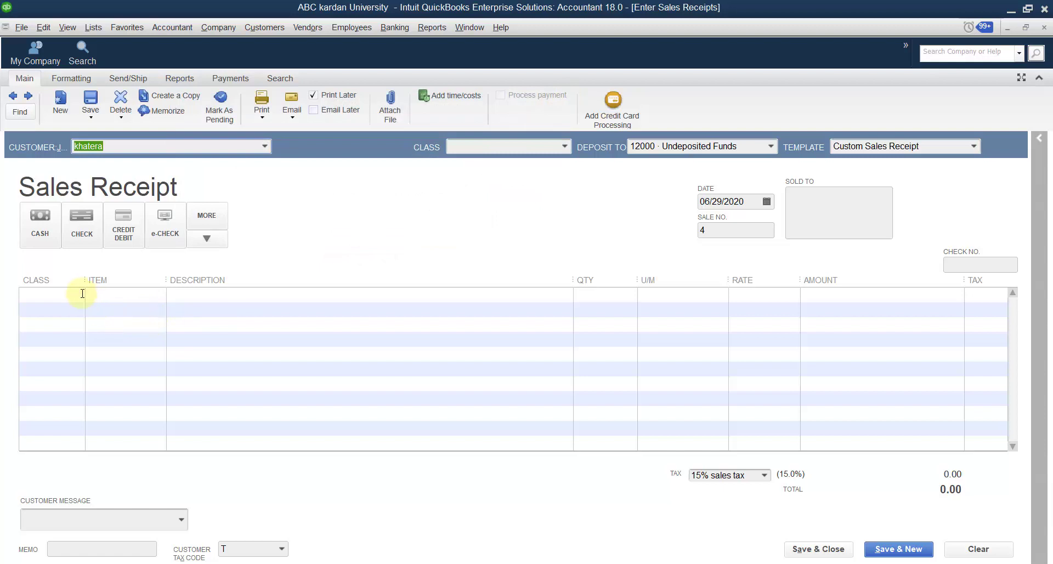
left_click(83, 232)
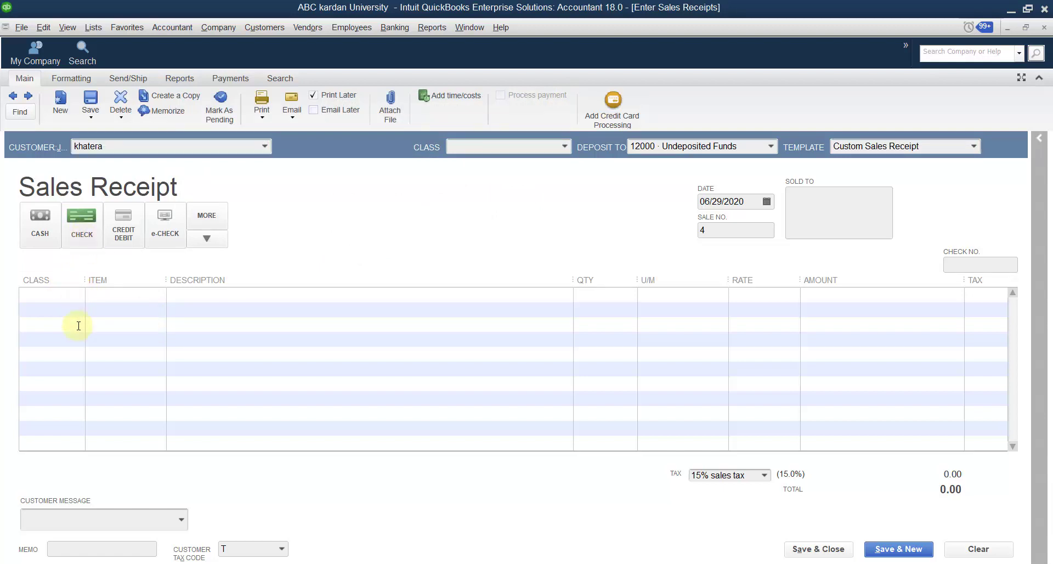
Add the retainer and deposit item for 50000 to the sales receipt, then save and close it without assigning a class.
left_click(118, 295)
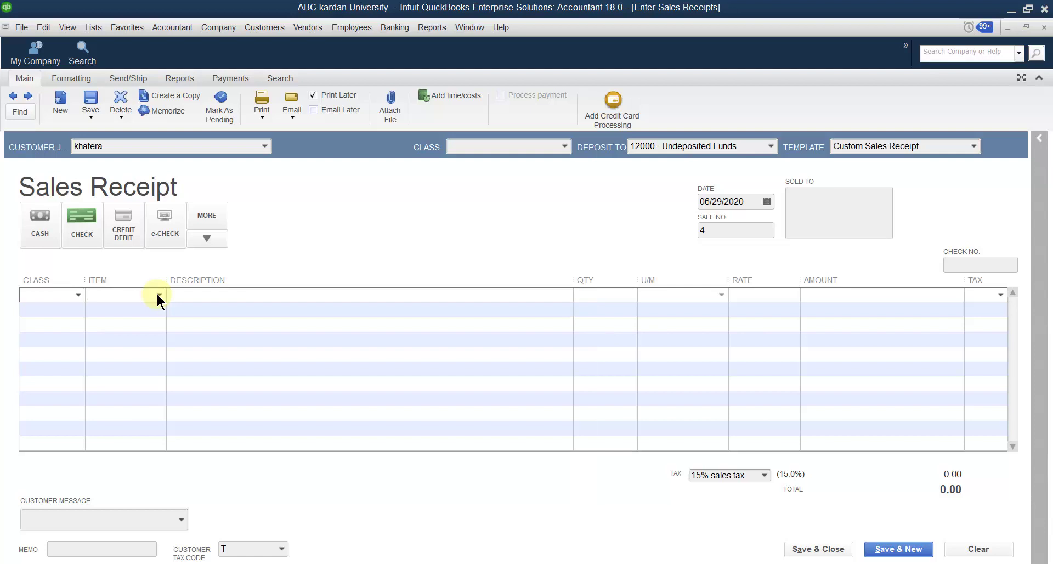
type("Ram")
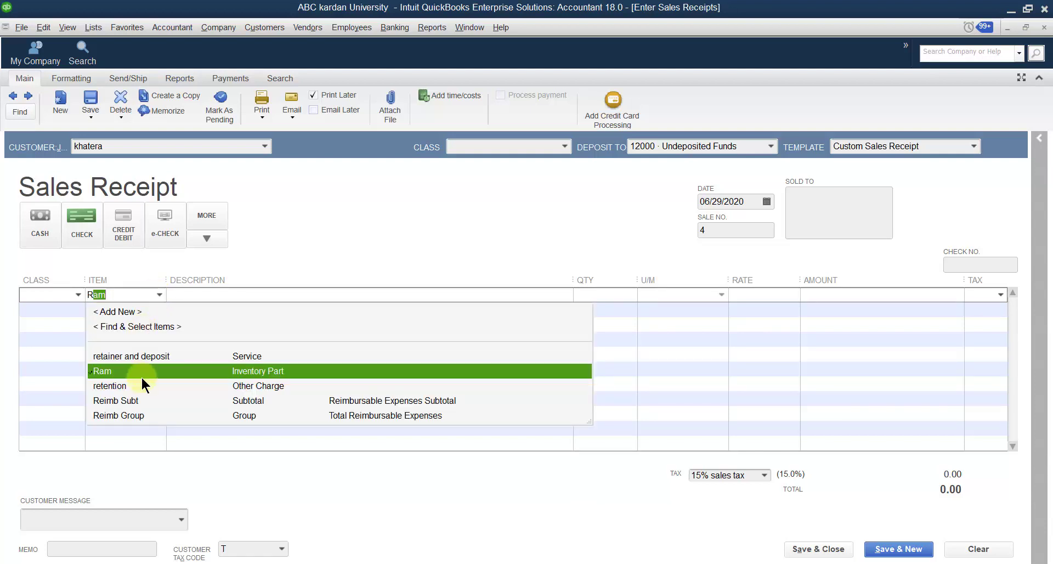
left_click(130, 355)
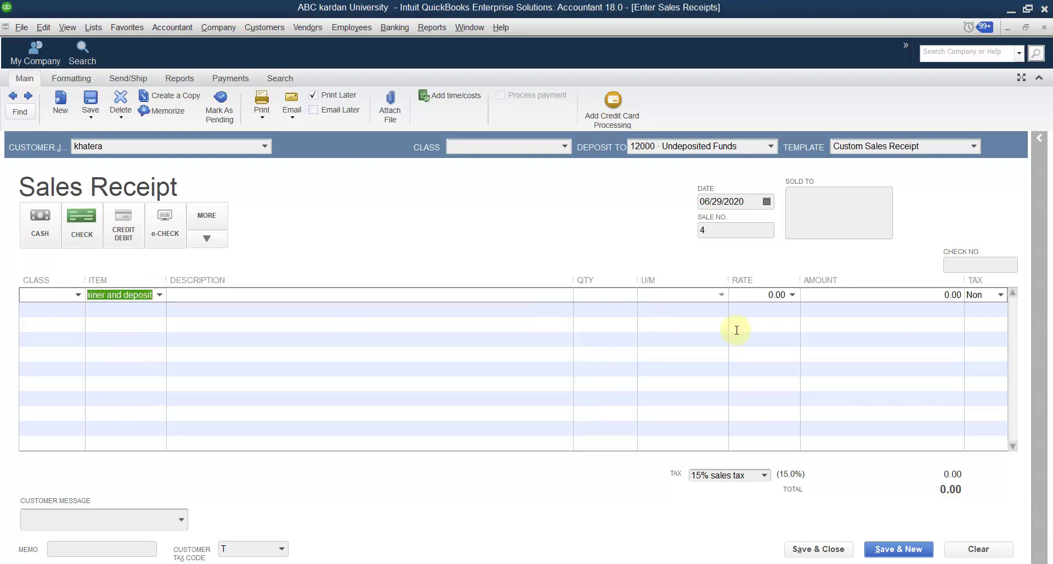
left_click(965, 295)
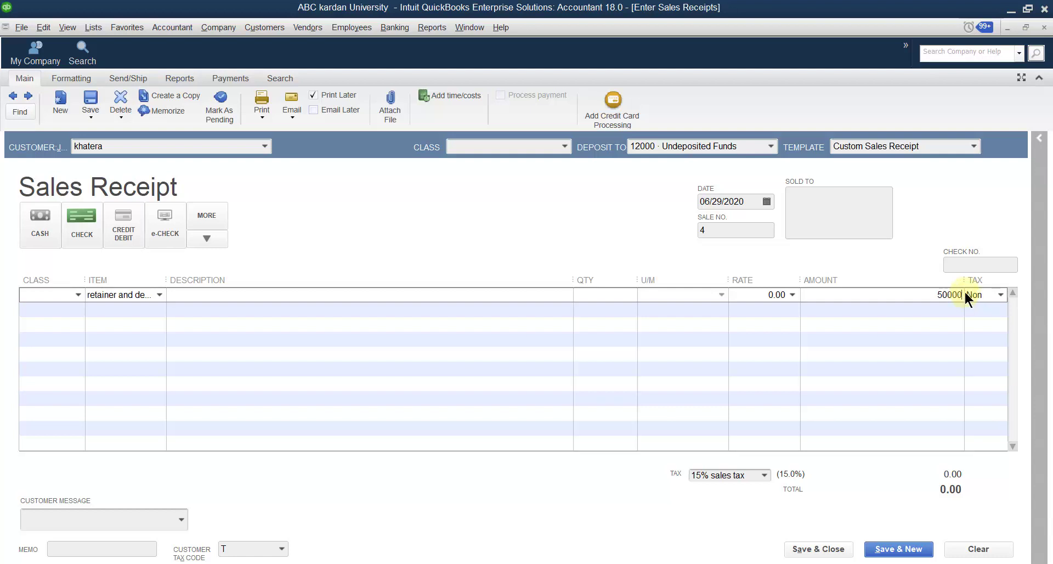
left_click(827, 548)
left_click(467, 198)
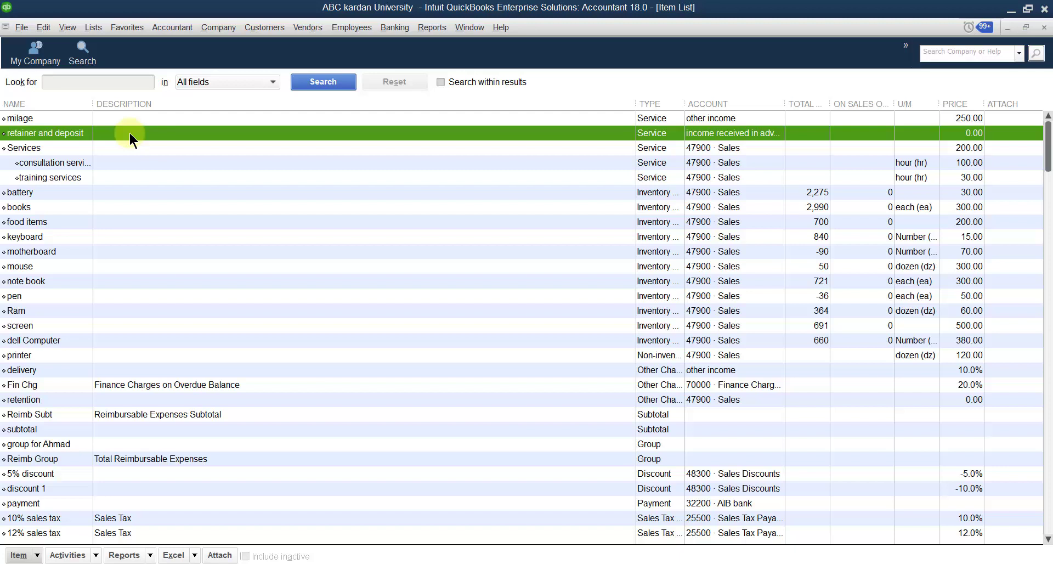
Check the balance of the income received in advance account in the chart of accounts, then close the chart.
left_click(92, 29)
left_click(100, 46)
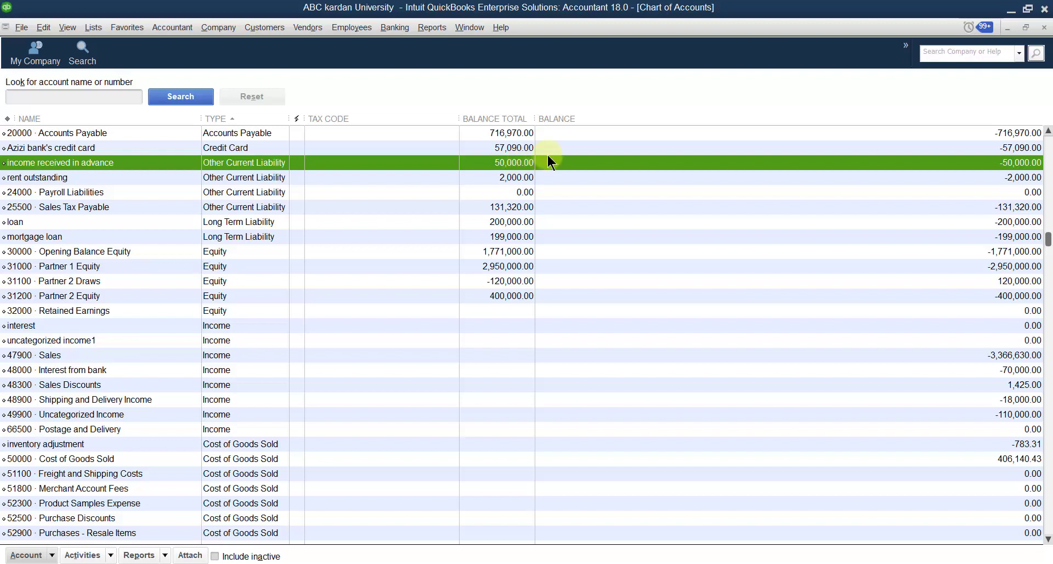
left_click(1043, 27)
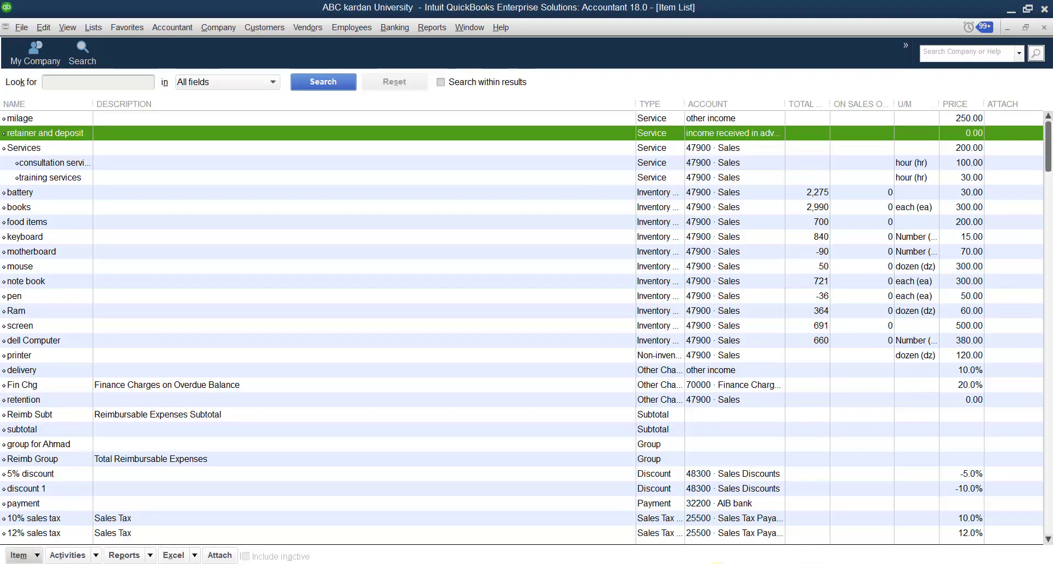
Read the Word notes on invoicing the customer's order against the deposit and refunding the remainder, then return to QuickBooks.
left_click(548, 563)
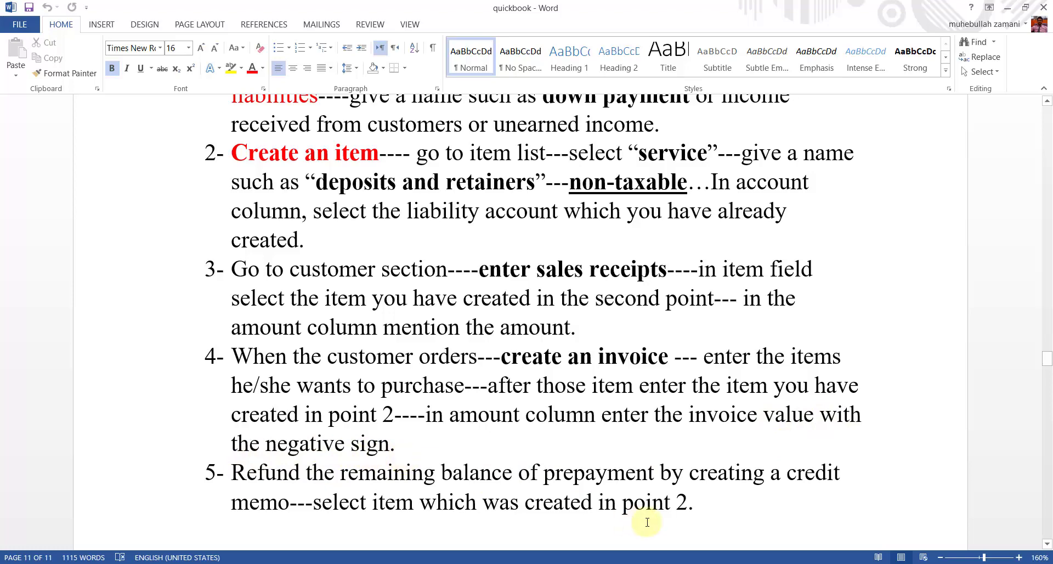
left_click(663, 563)
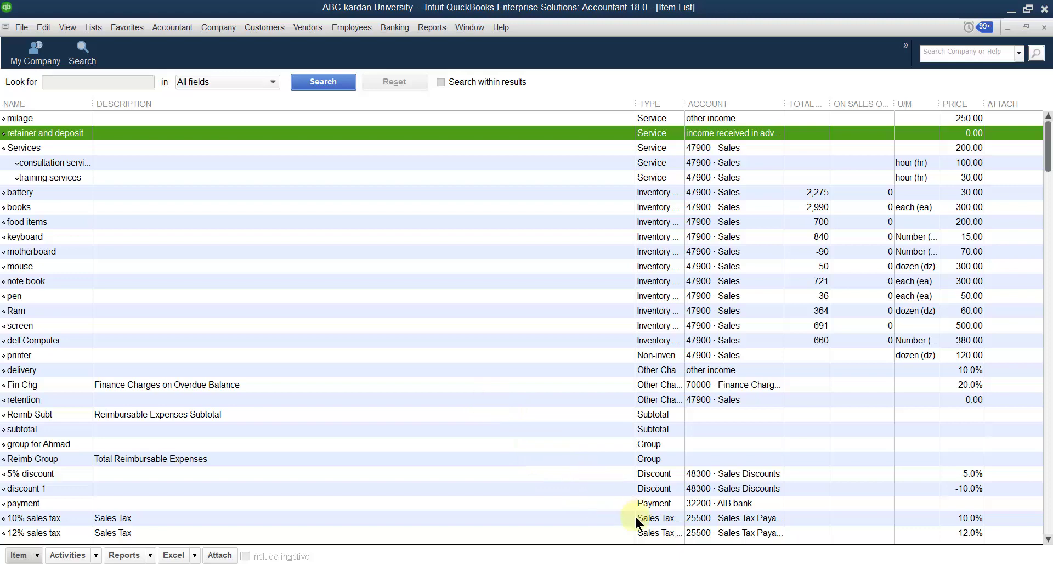
left_click(647, 563)
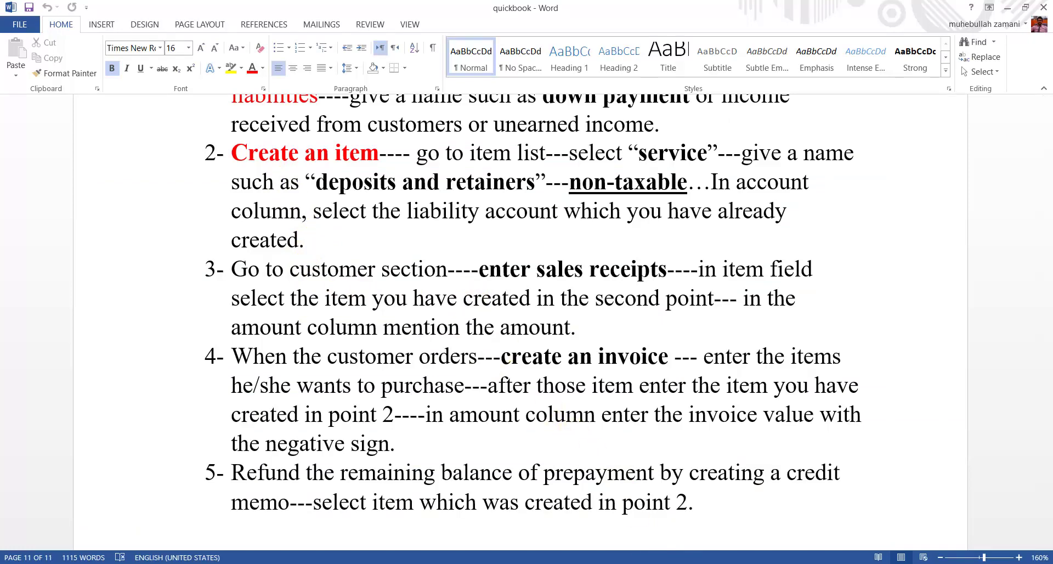
left_click(647, 563)
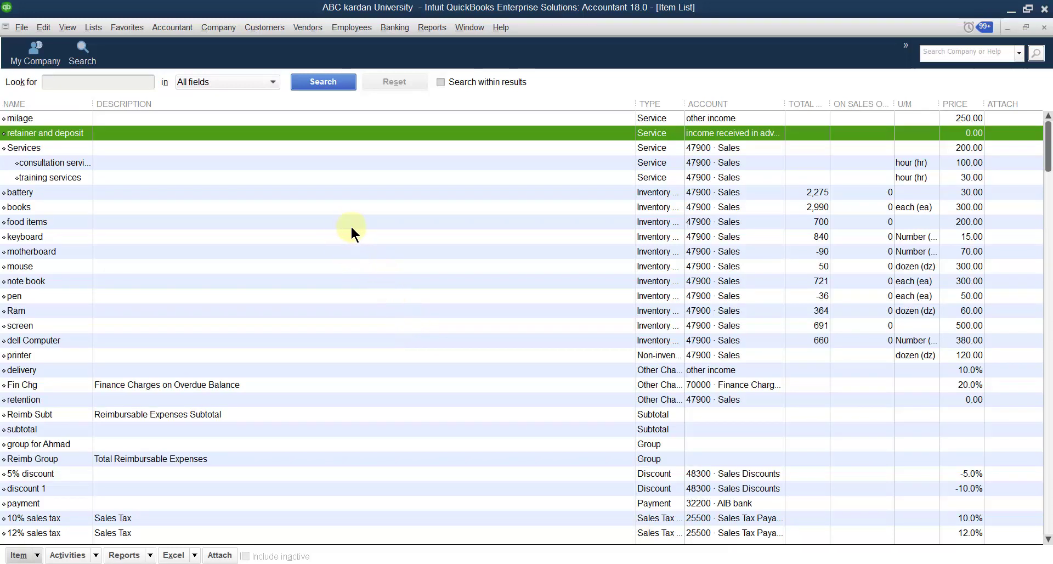
Create a new invoice for the customer who paid the deposit and dismiss the billable time and costs prompt.
left_click(260, 29)
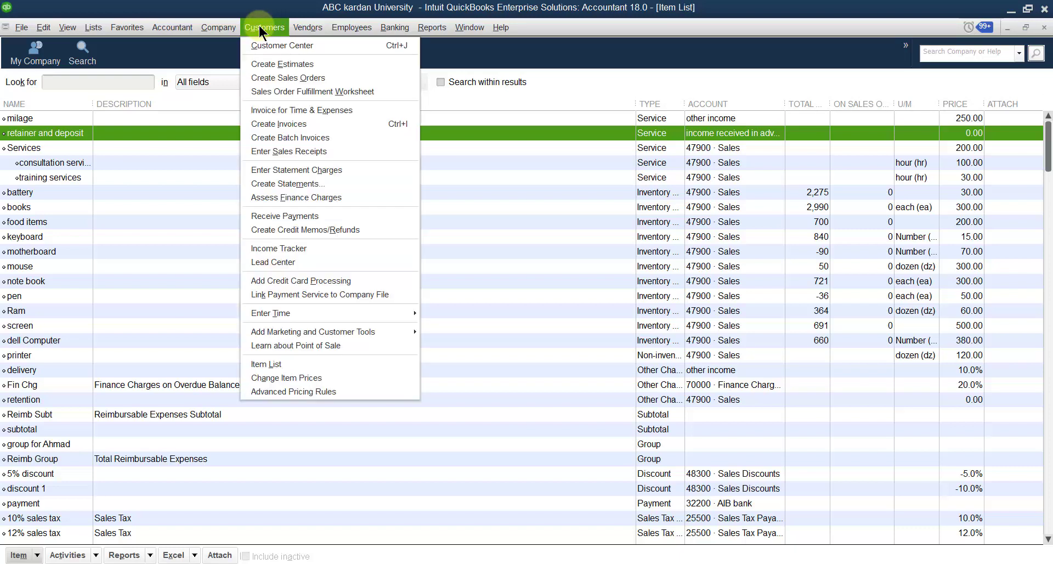
left_click(258, 122)
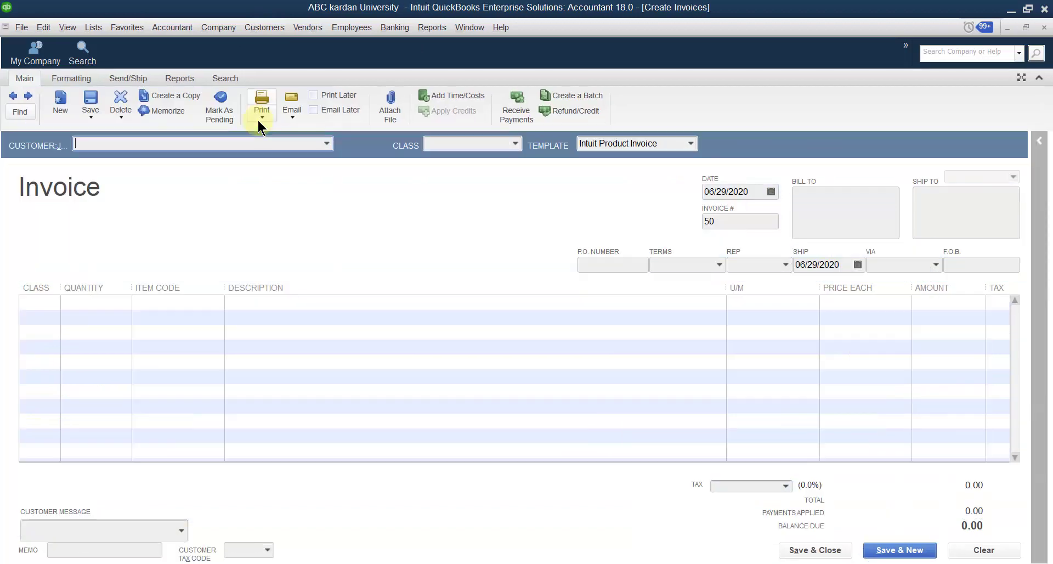
left_click(327, 144)
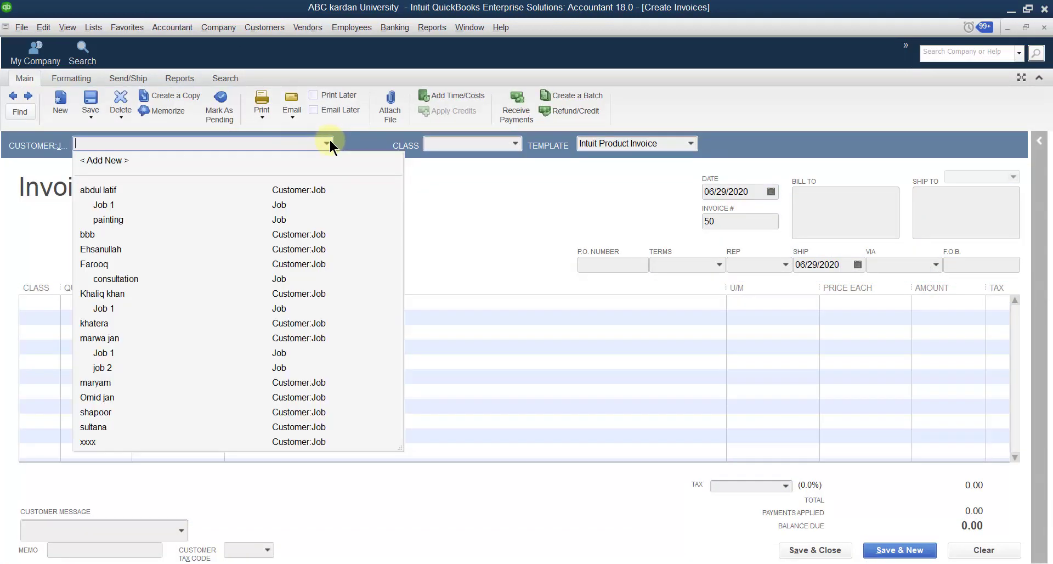
left_click(92, 325)
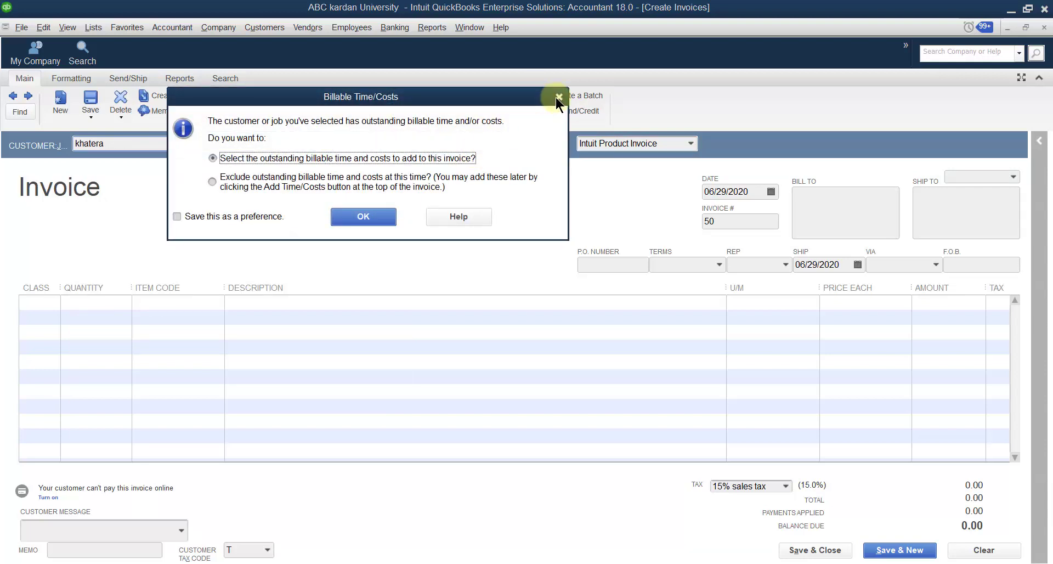
left_click(558, 98)
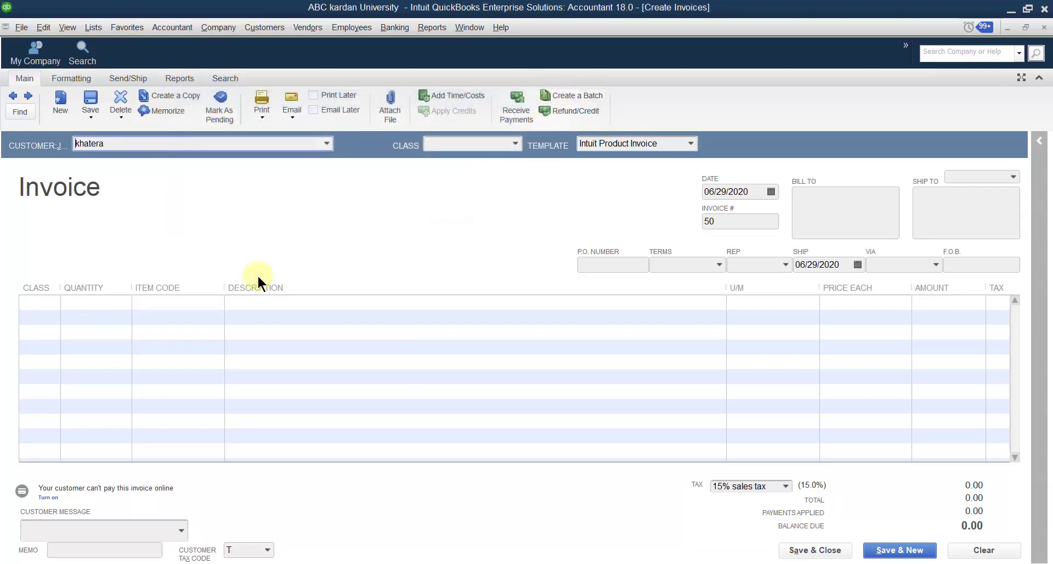
Add the battery item to the invoice with a quantity of 100 and a price of 150 each.
left_click(162, 301)
left_click(218, 302)
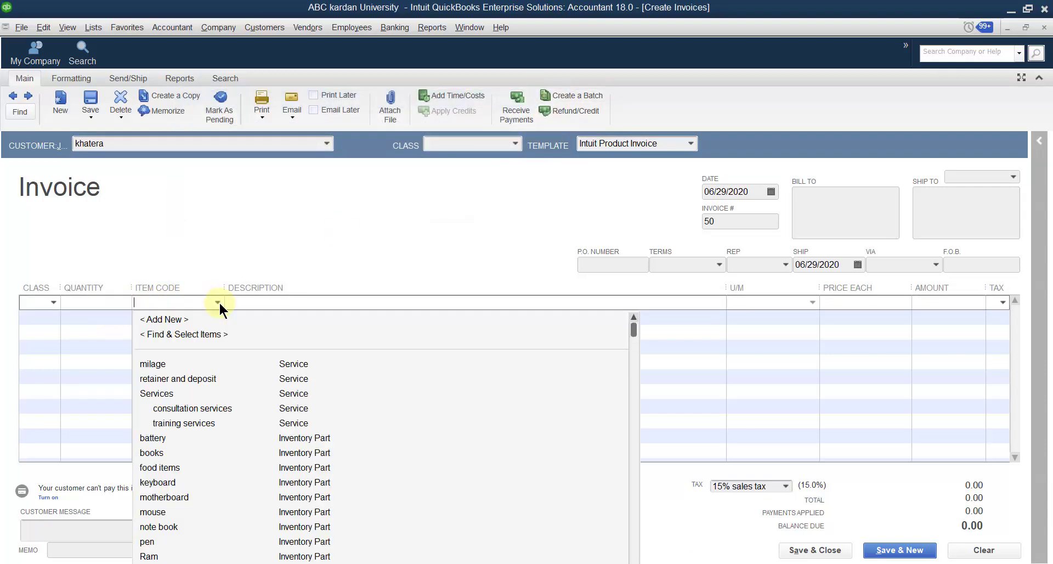
left_click(157, 437)
left_click(80, 302)
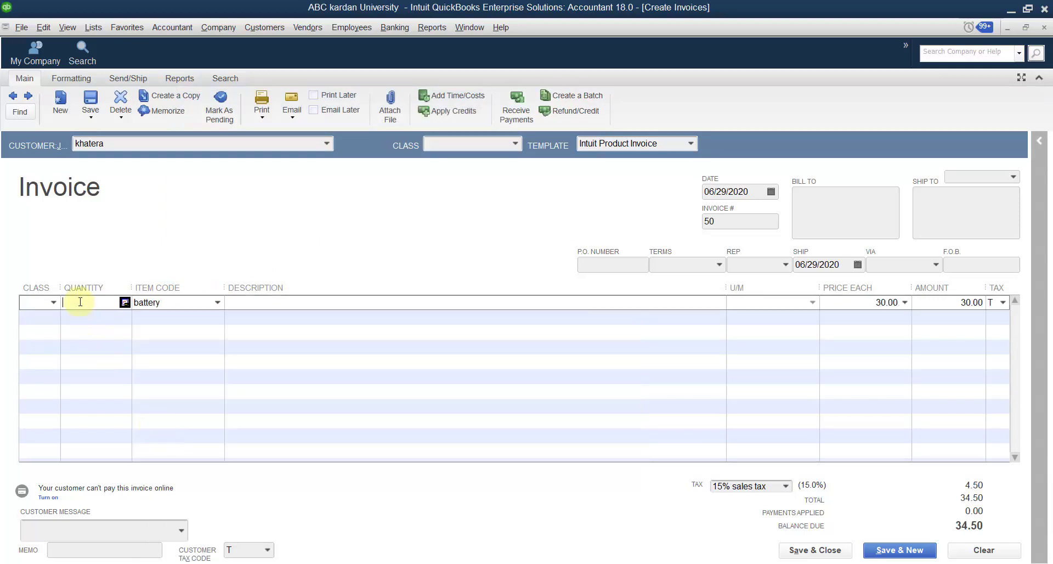
type("100")
key("Tab")
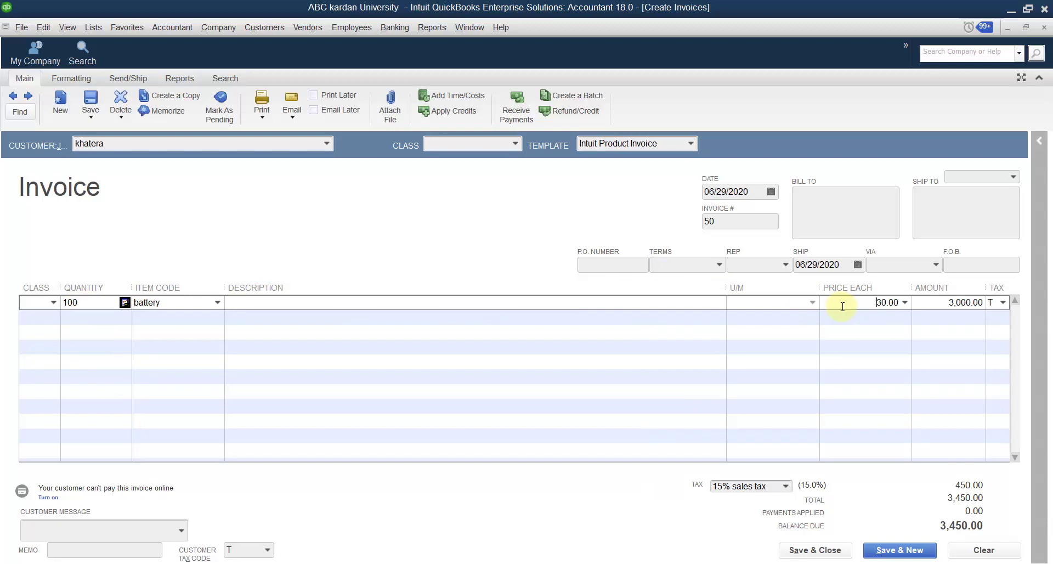
type("150")
left_click(860, 318)
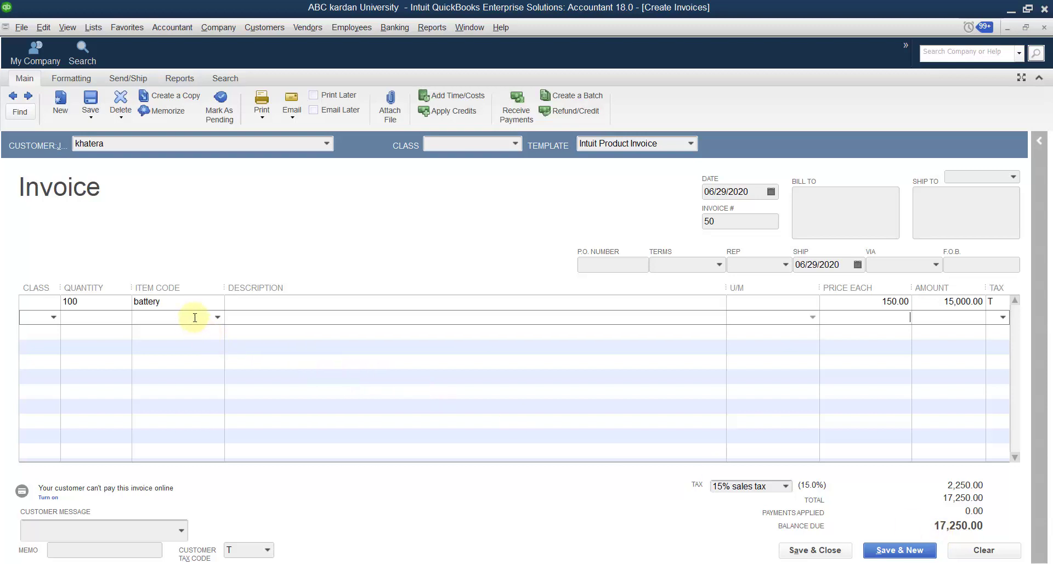
Add the dell Computer item to the second invoice line with a quantity of 10.
left_click(215, 317)
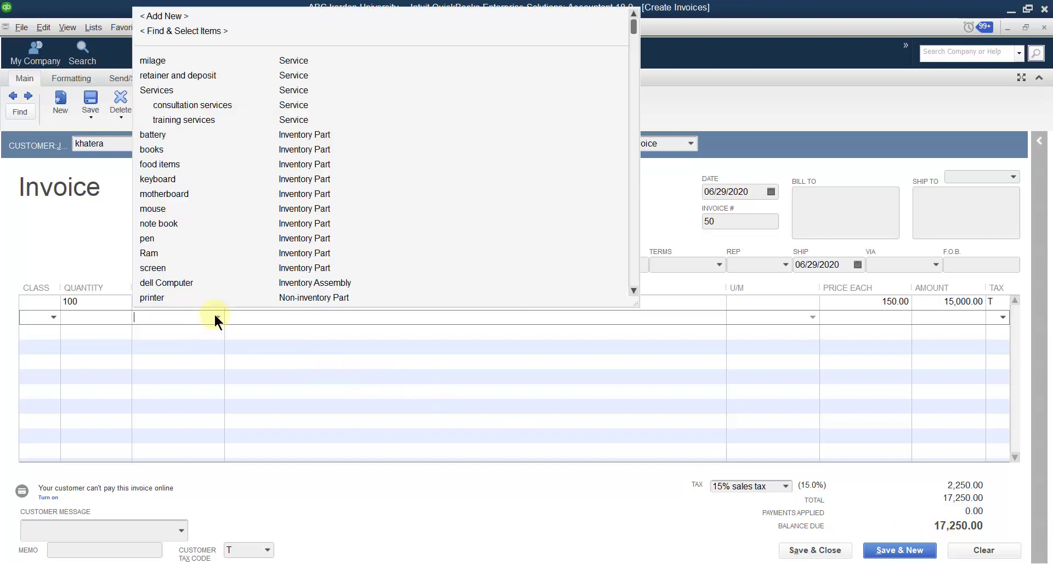
left_click(182, 282)
left_click(79, 318)
type("10 NO.")
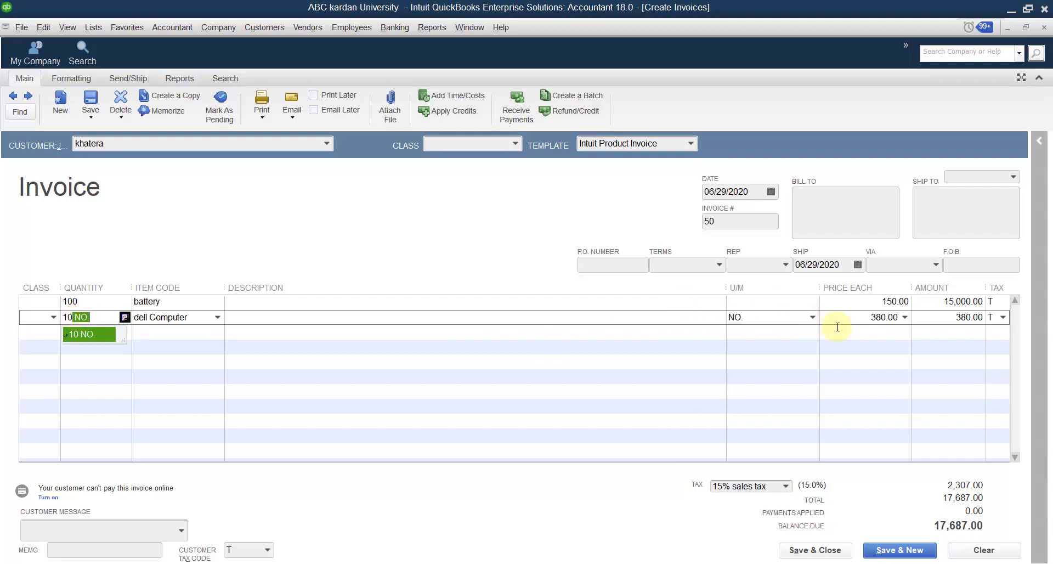
left_click(837, 328)
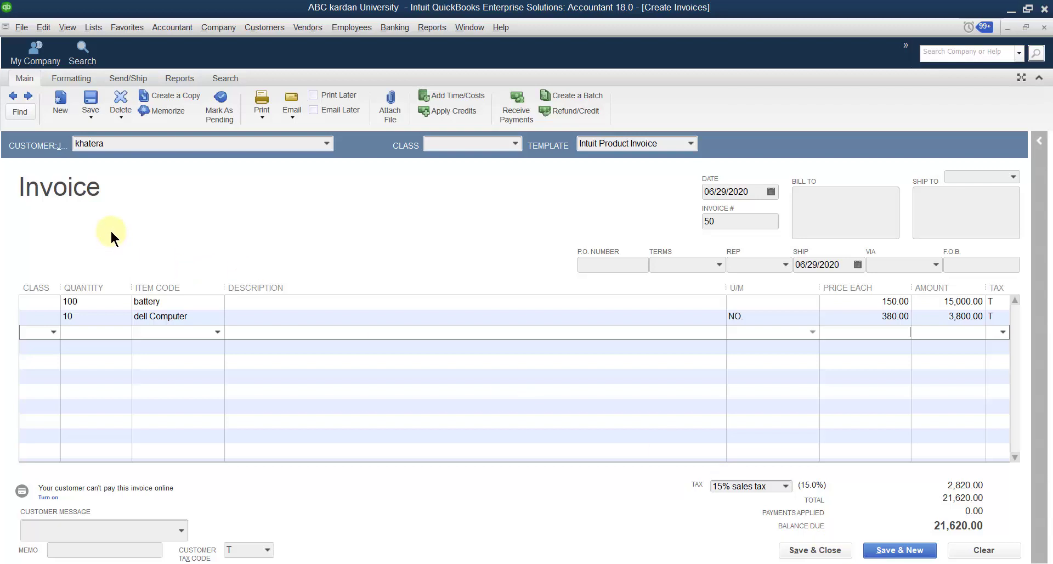
Add the retainer and deposit item to the third invoice line with an amount of -21620.
left_click(153, 332)
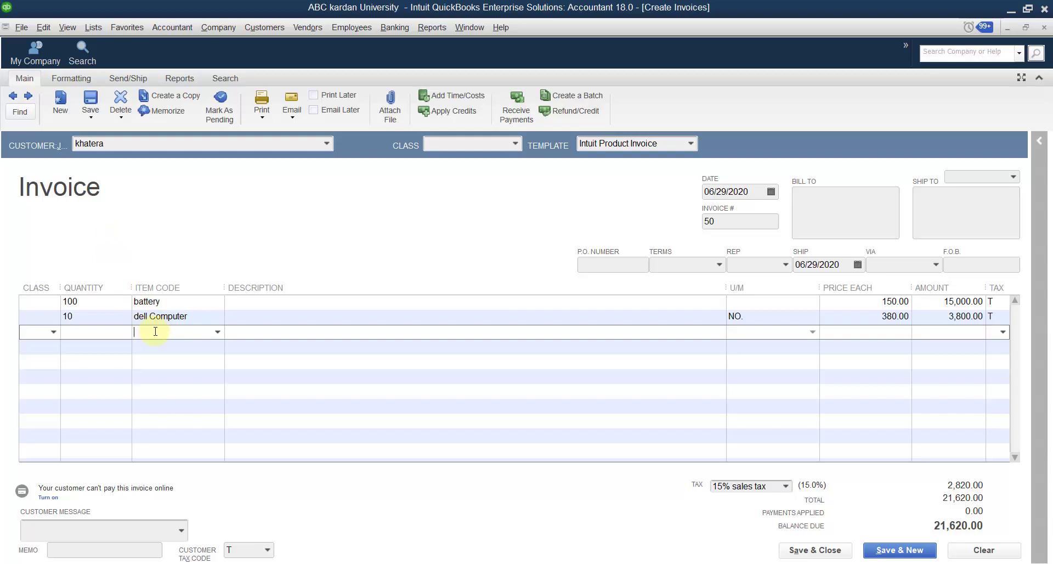
type("Ram")
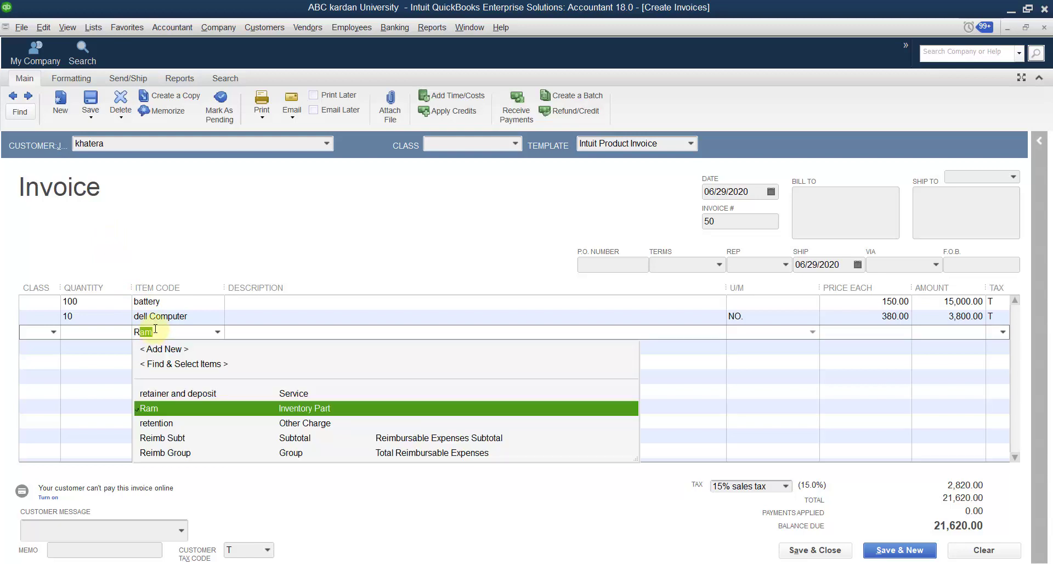
left_click(180, 394)
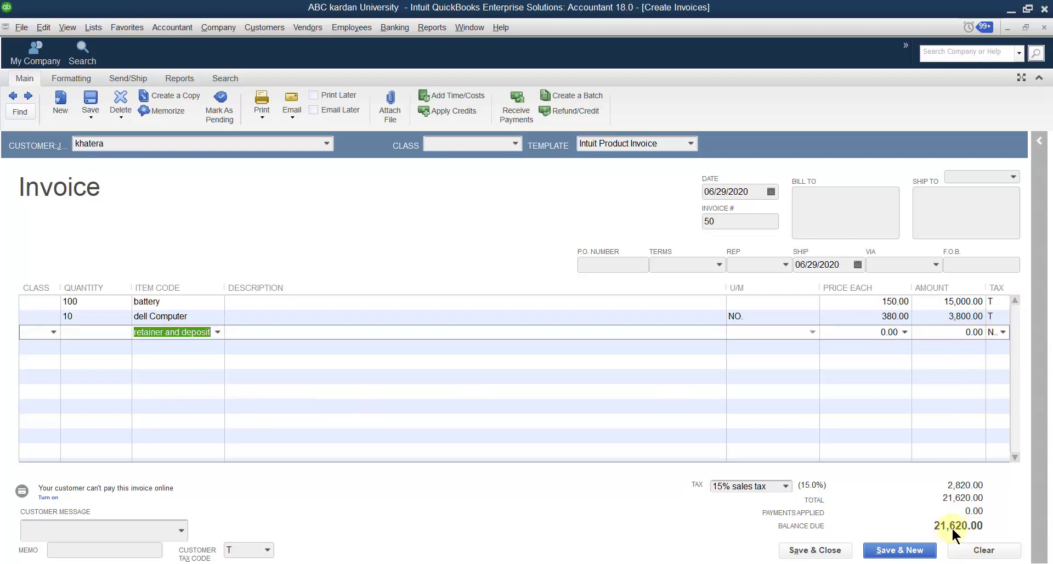
left_click(956, 331)
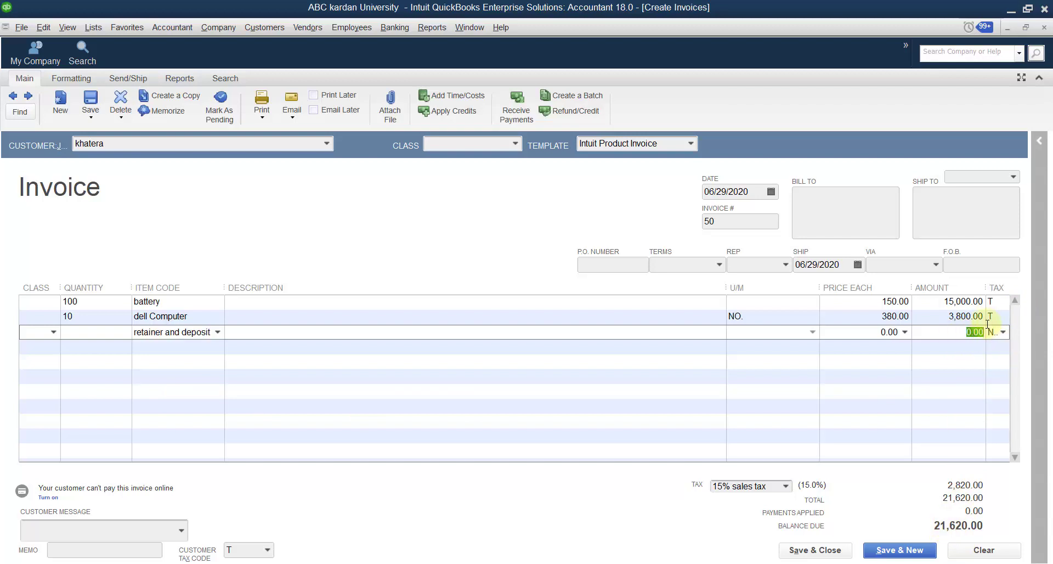
type("-21620")
Save and close the invoice without assigning classes to its items.
left_click(801, 551)
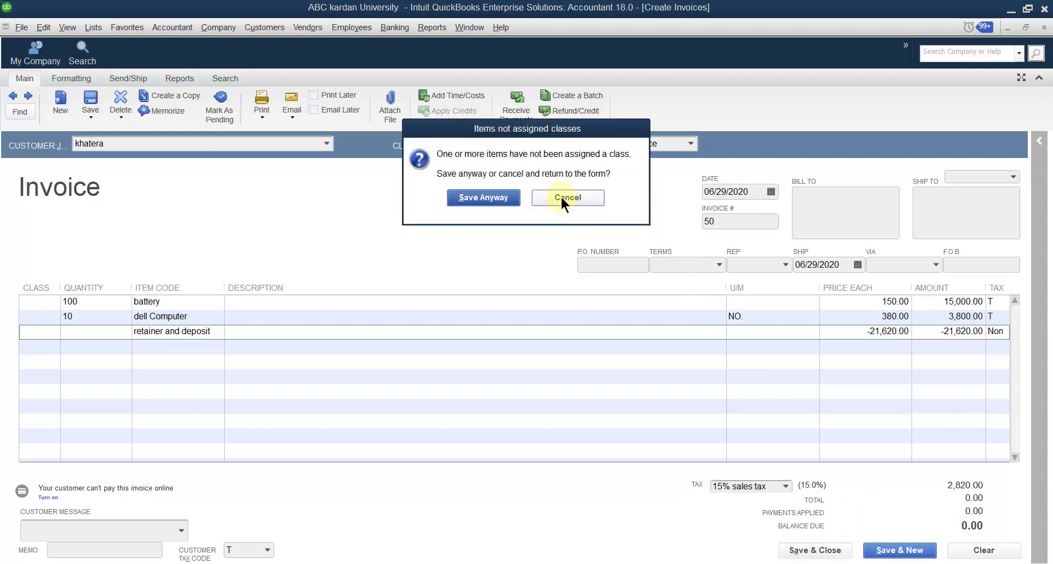
left_click(560, 195)
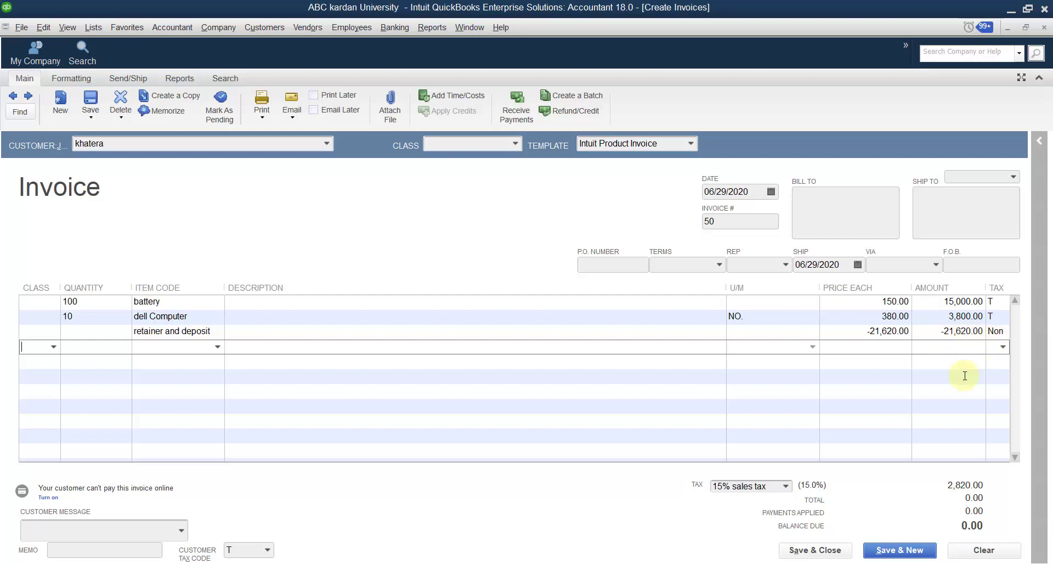
left_click(821, 548)
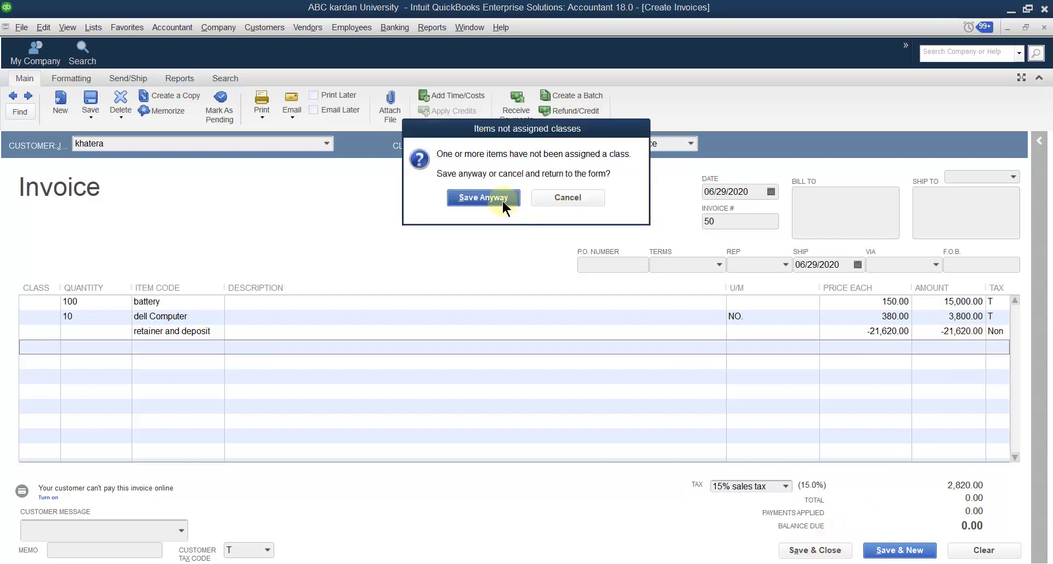
left_click(502, 201)
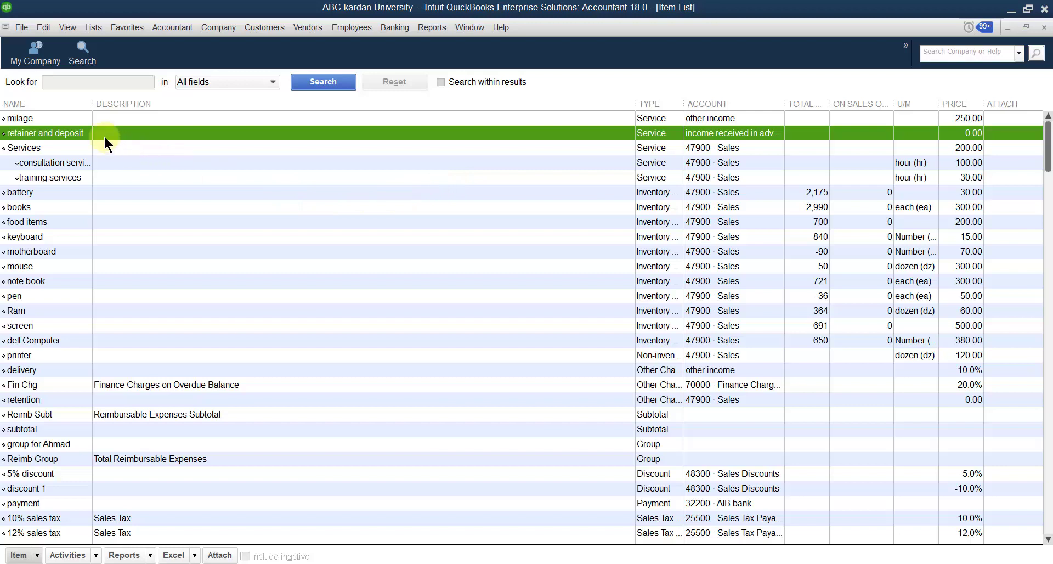
Review the income received in advance balance in the chart of accounts after the invoice, then close the chart.
left_click(91, 25)
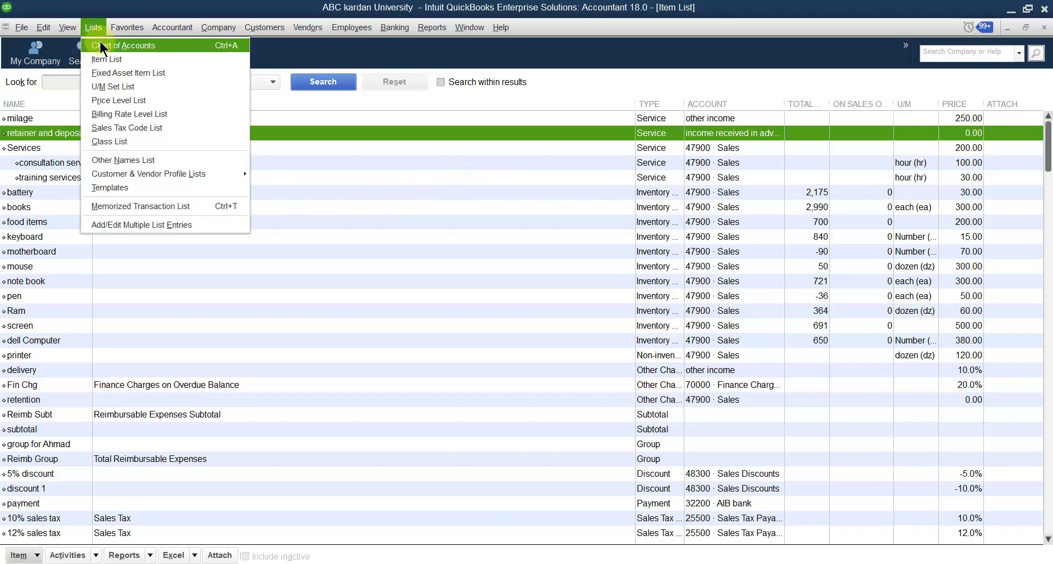
left_click(101, 46)
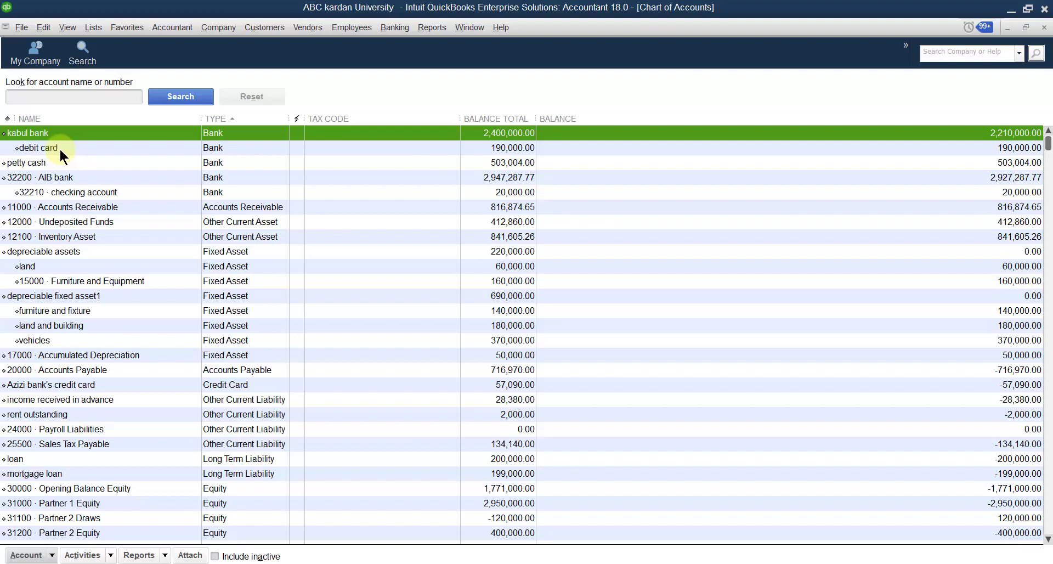
key("i")
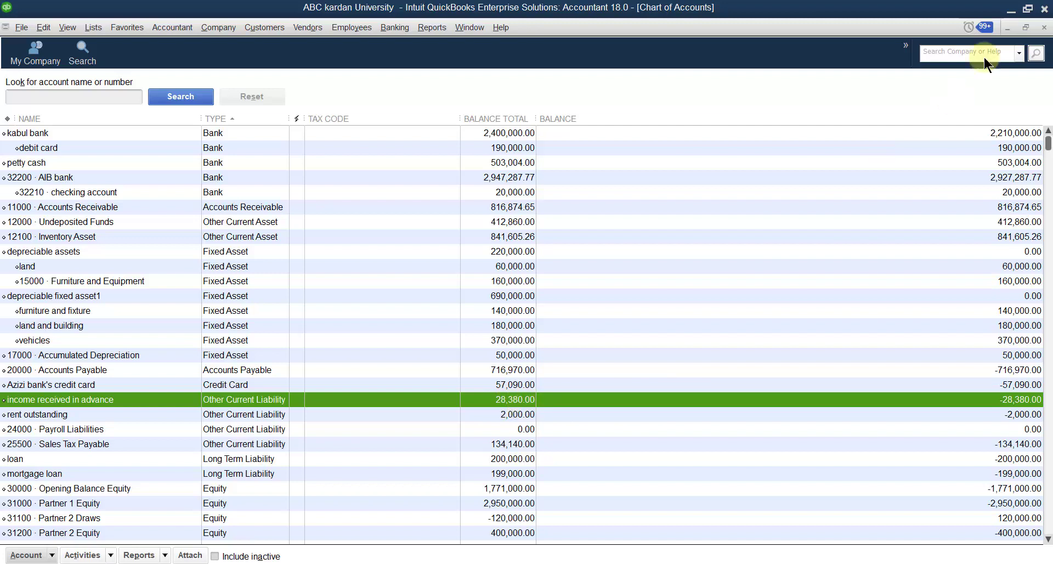
left_click(1043, 29)
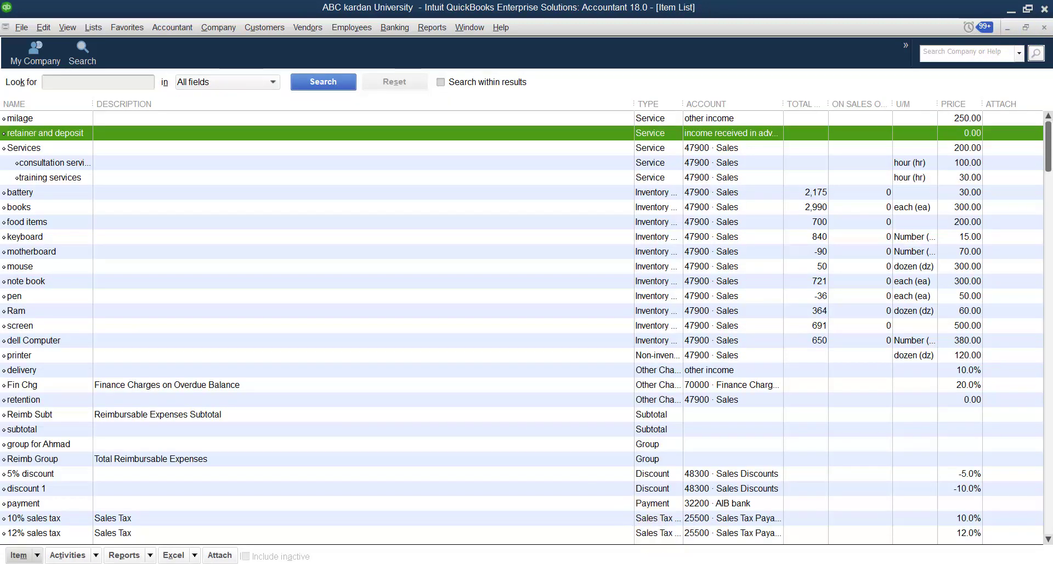
Read the prepayment refund instructions in the Word notes, then return to QuickBooks, open a blank credit memo and close it.
left_click(692, 563)
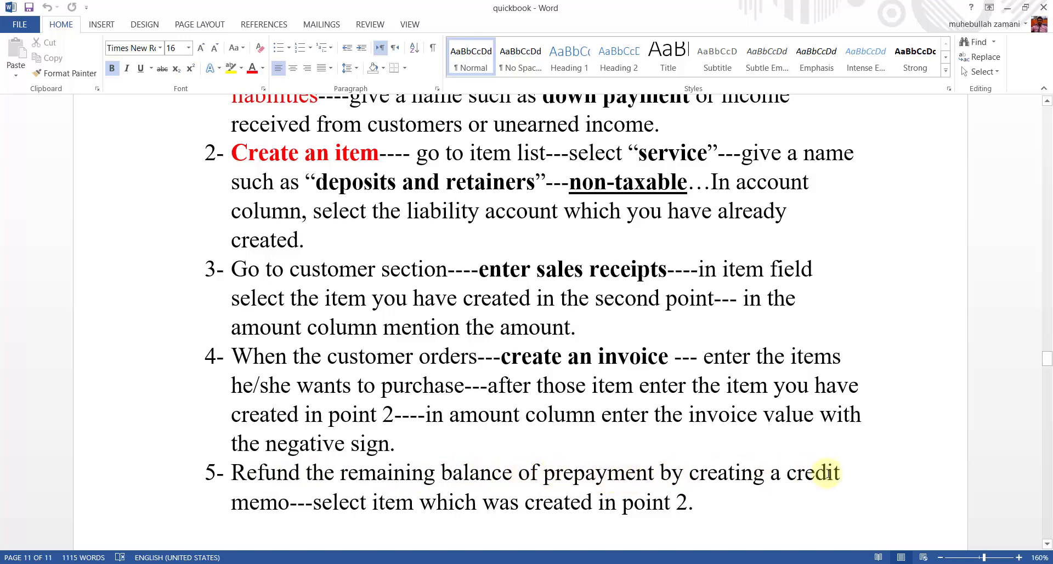
left_click(607, 563)
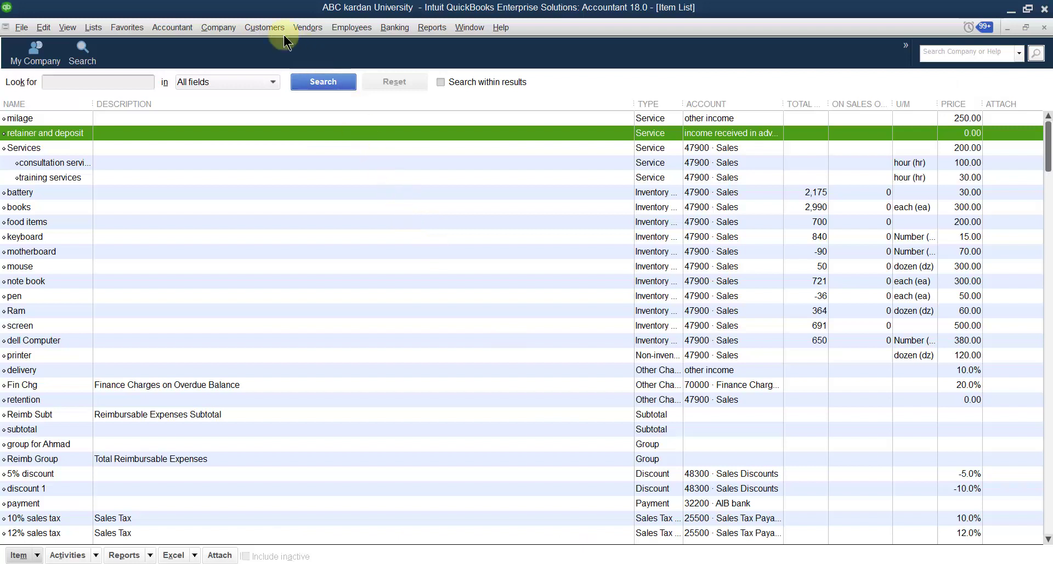
left_click(261, 28)
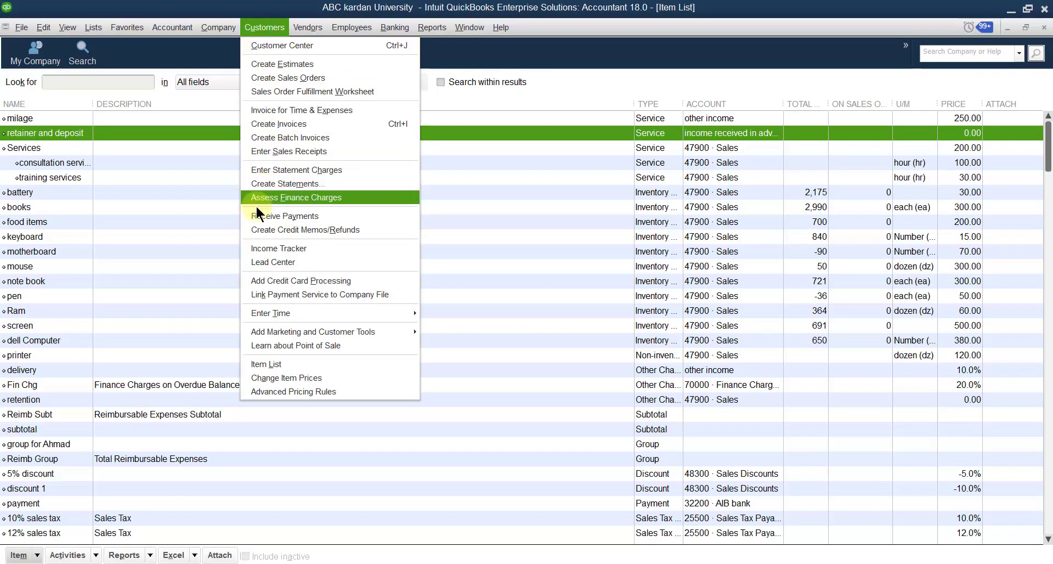
left_click(298, 229)
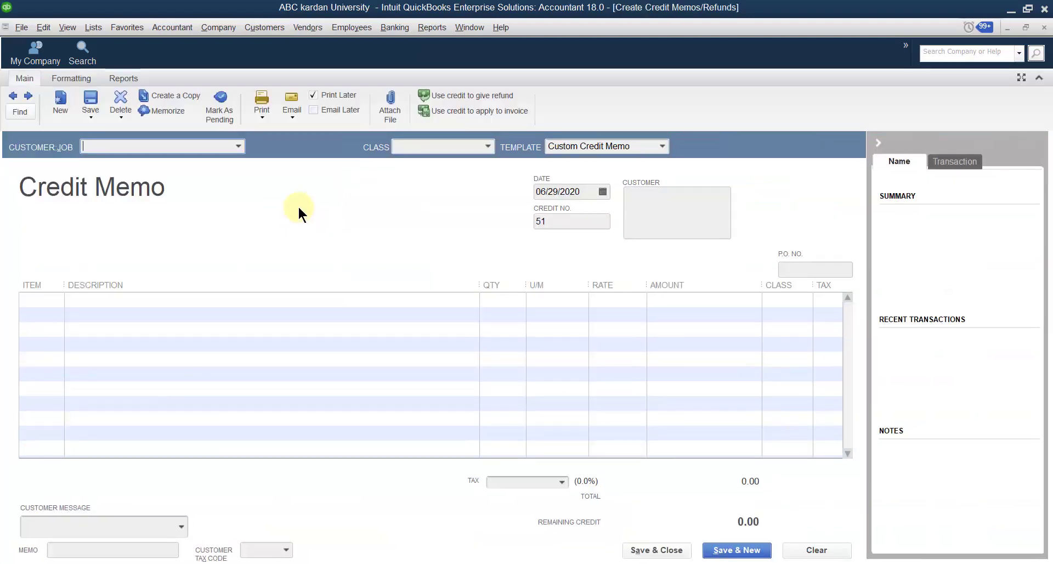
left_click(1044, 27)
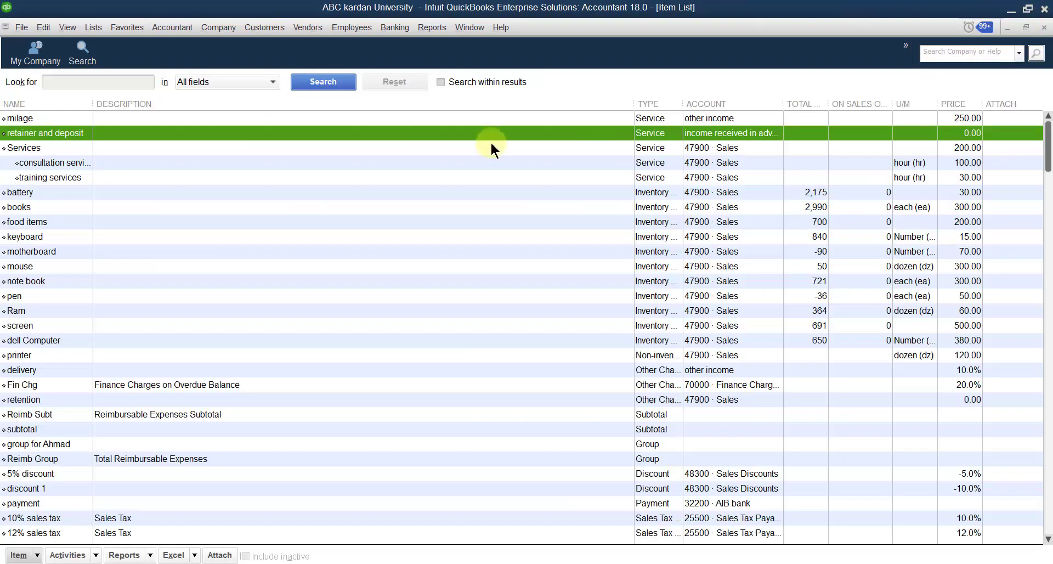
Start a new blank customer invoice.
left_click(257, 28)
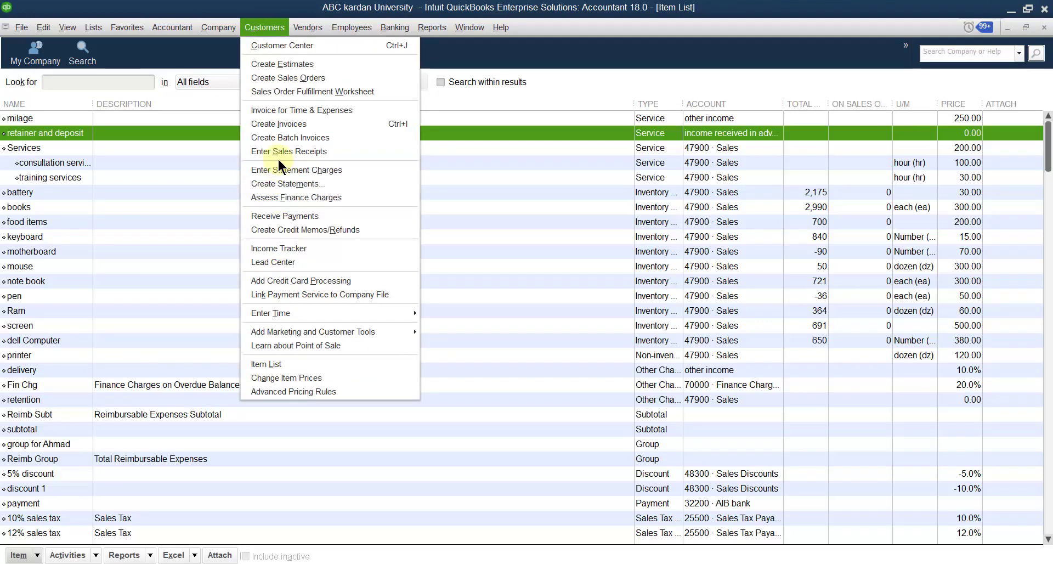
left_click(279, 124)
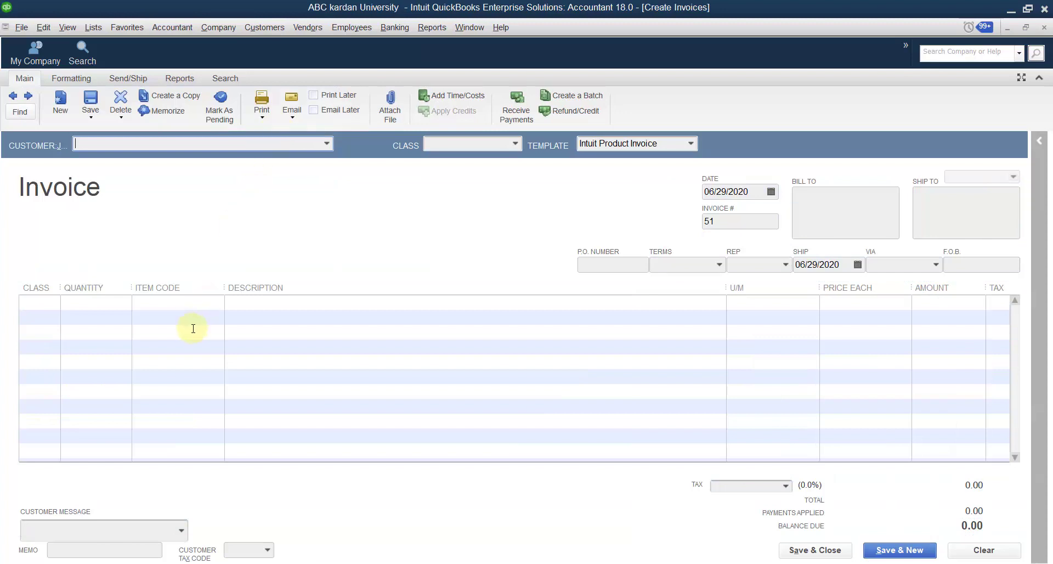
Add the keyboard item to the first invoice line with a quantity of 100 and a unit price of 100.
left_click(147, 302)
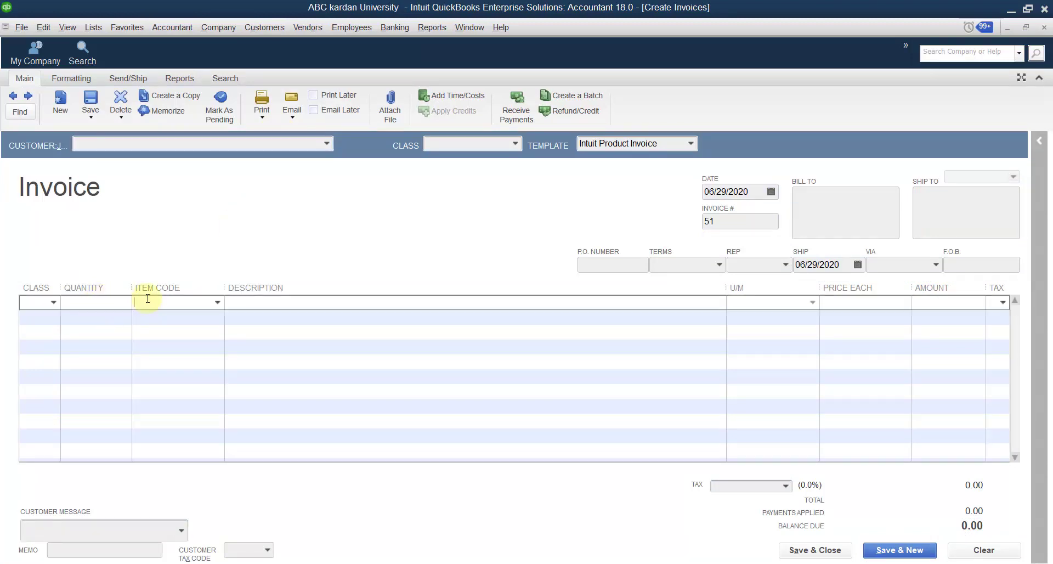
left_click(216, 302)
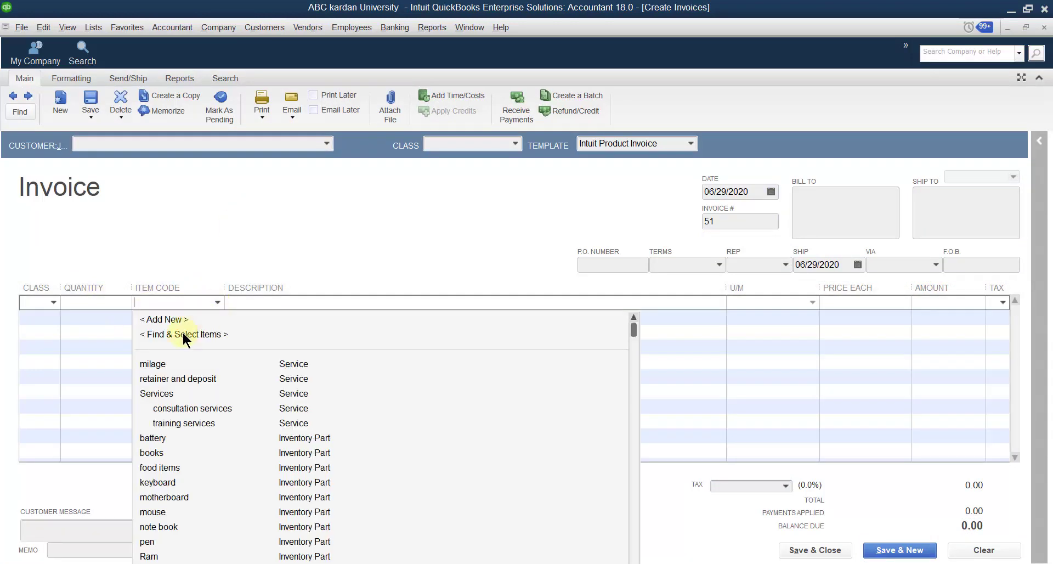
left_click(166, 482)
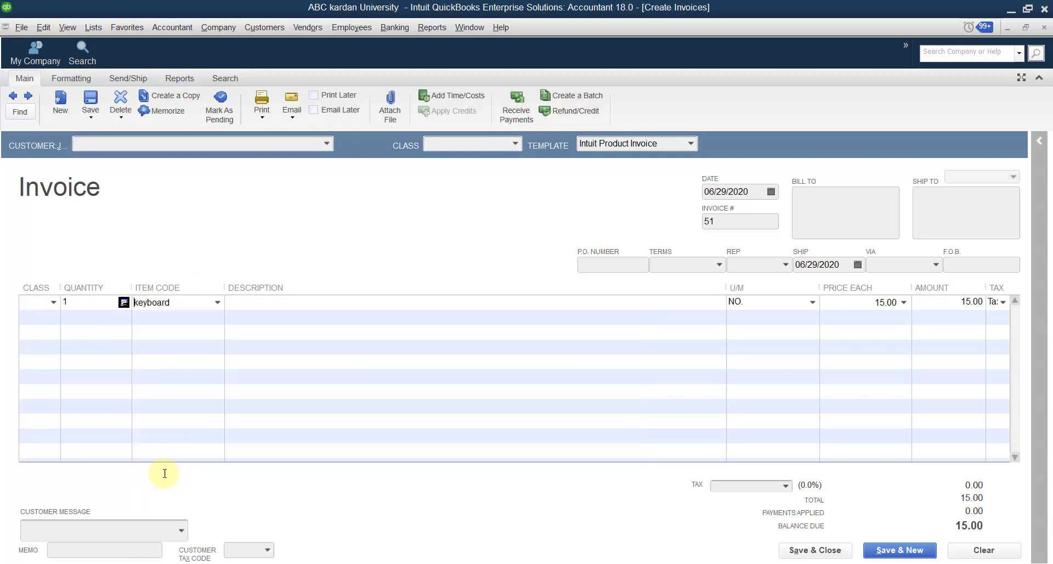
left_click(88, 300)
type("00 NO.")
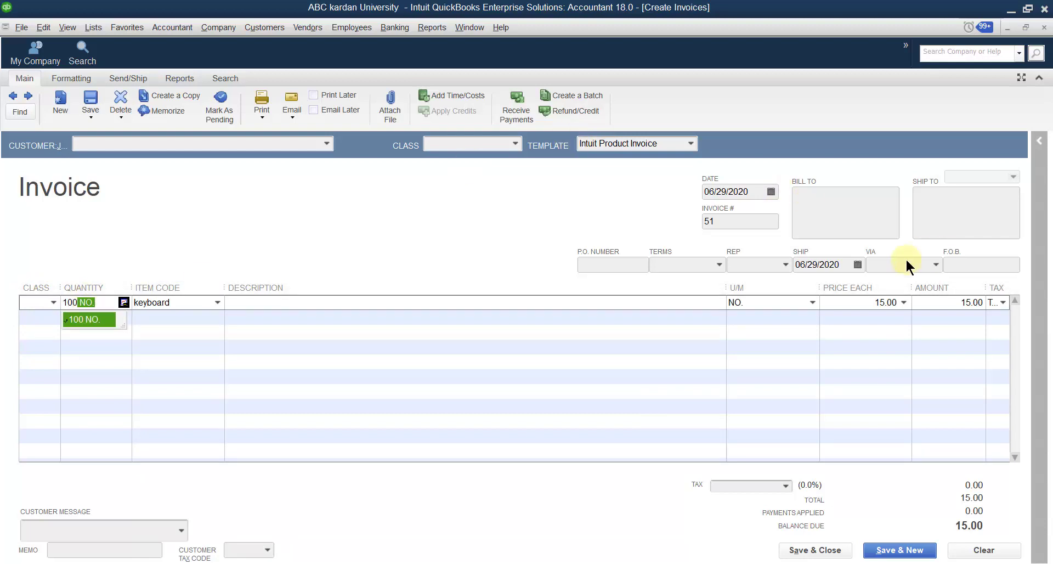
left_click(867, 317)
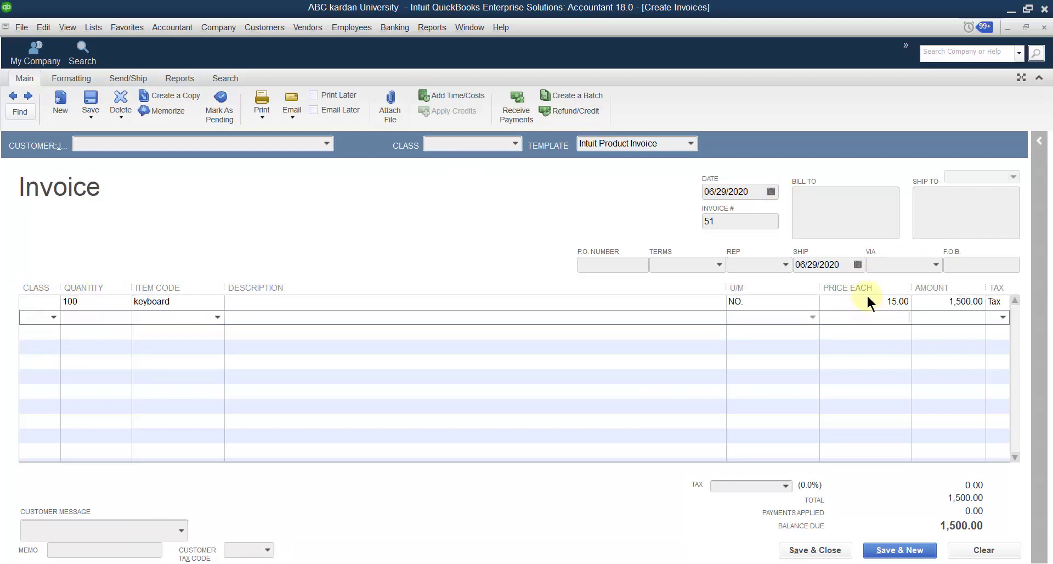
left_click(885, 301)
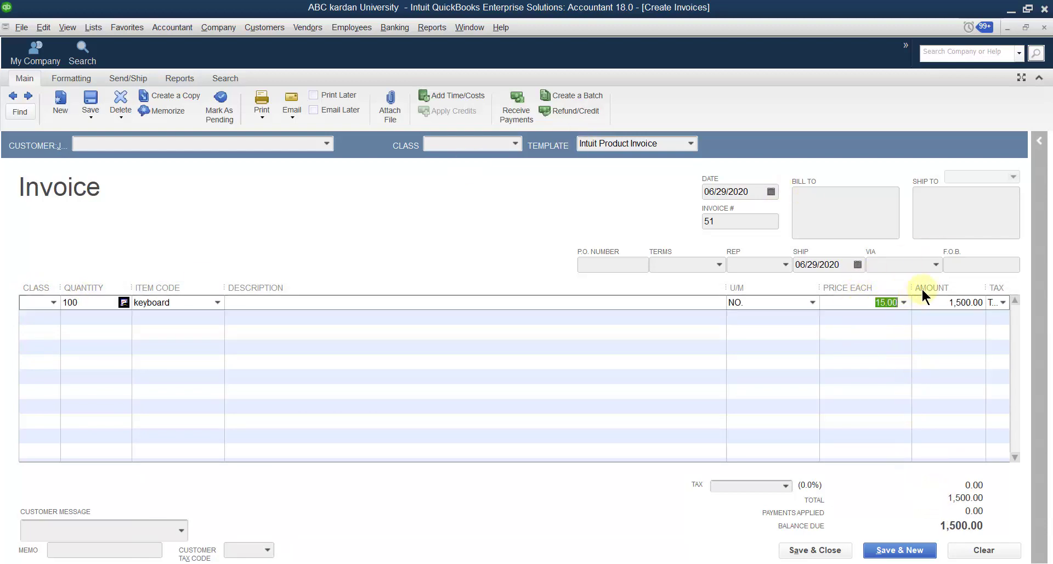
type("100")
left_click(883, 317)
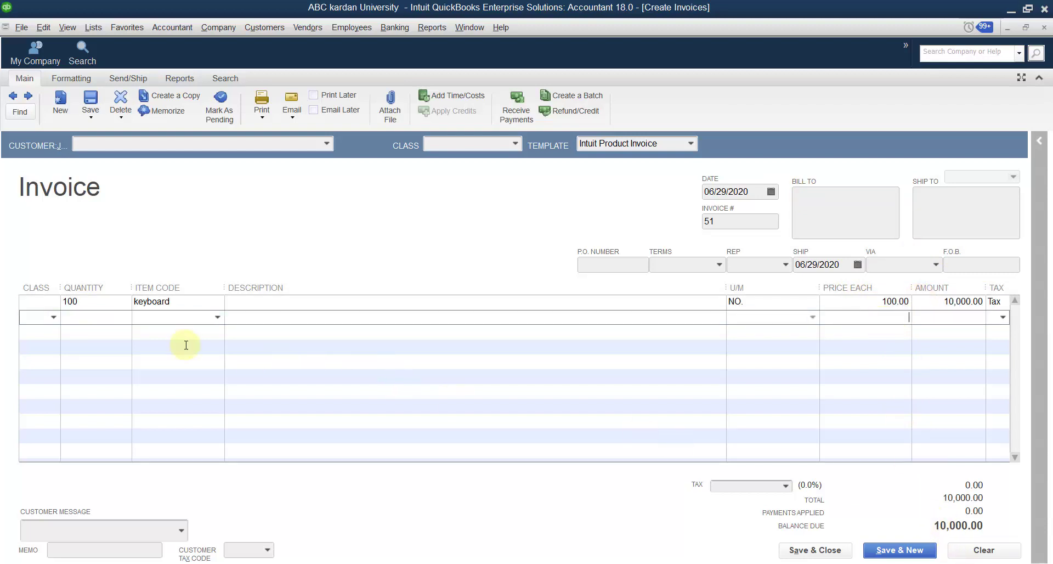
Add the retainer and deposit item to the second invoice line with an amount of -10000.
left_click(164, 315)
left_click(184, 380)
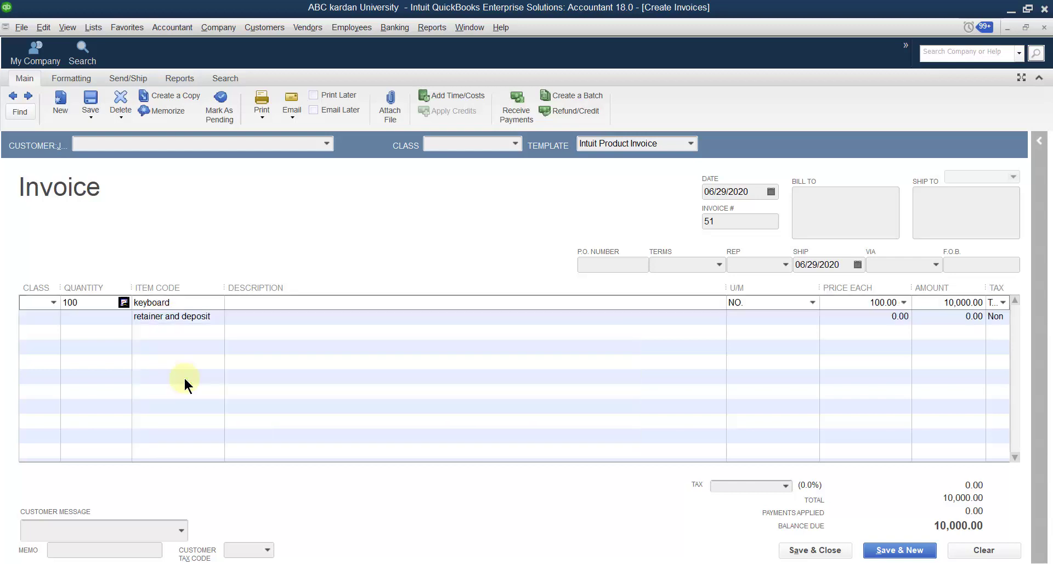
left_click(943, 316)
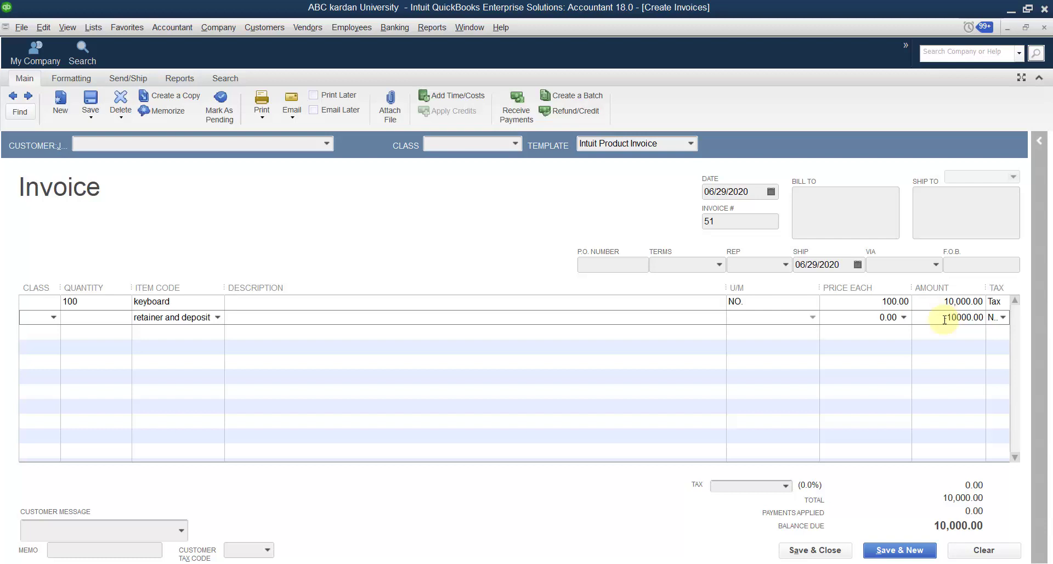
left_click(939, 333)
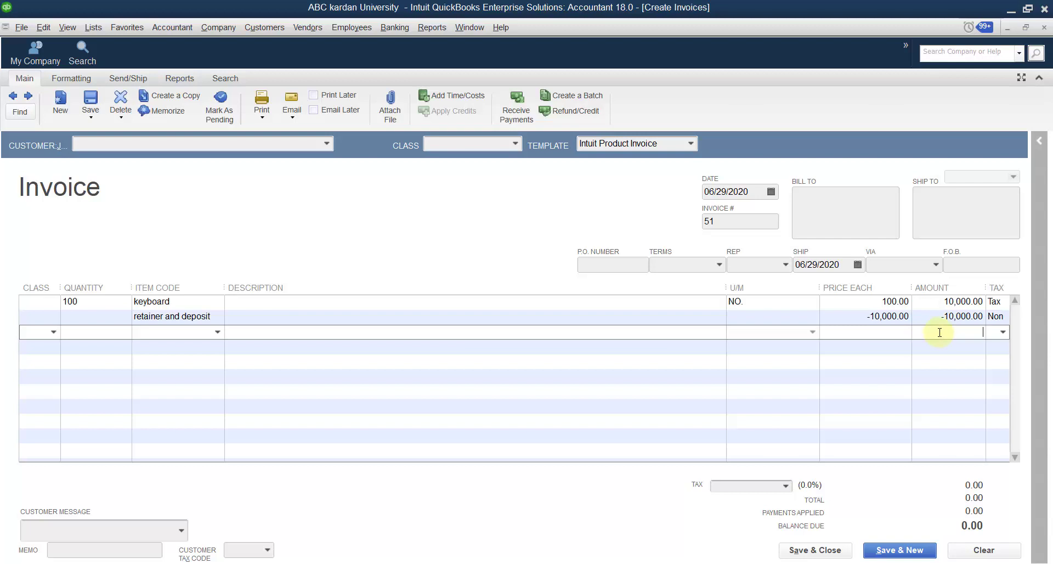
Try to save and close the invoice, then select its customer and dismiss the billable time and costs prompt.
left_click(830, 550)
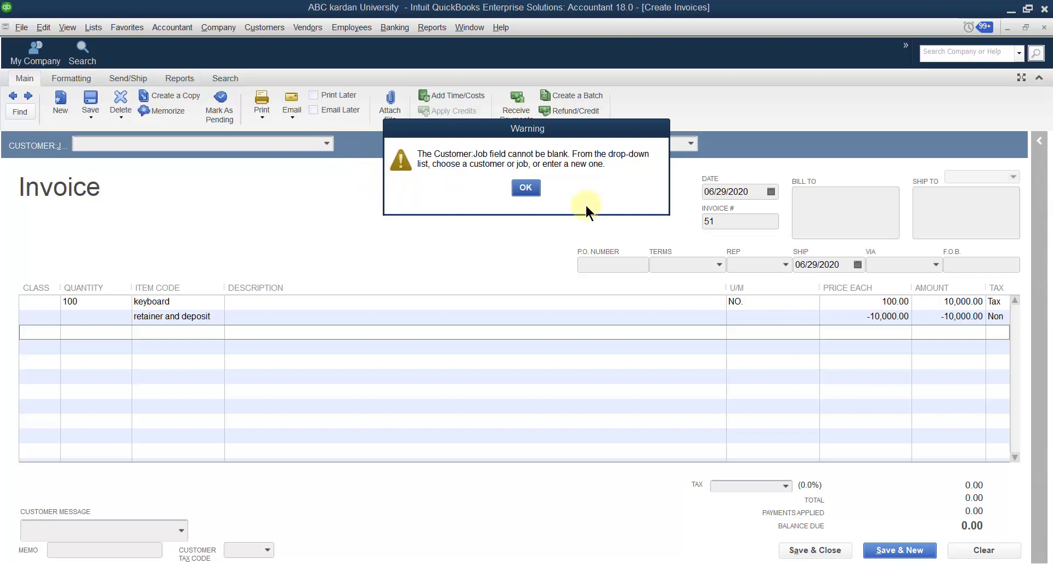
left_click(534, 190)
left_click(327, 143)
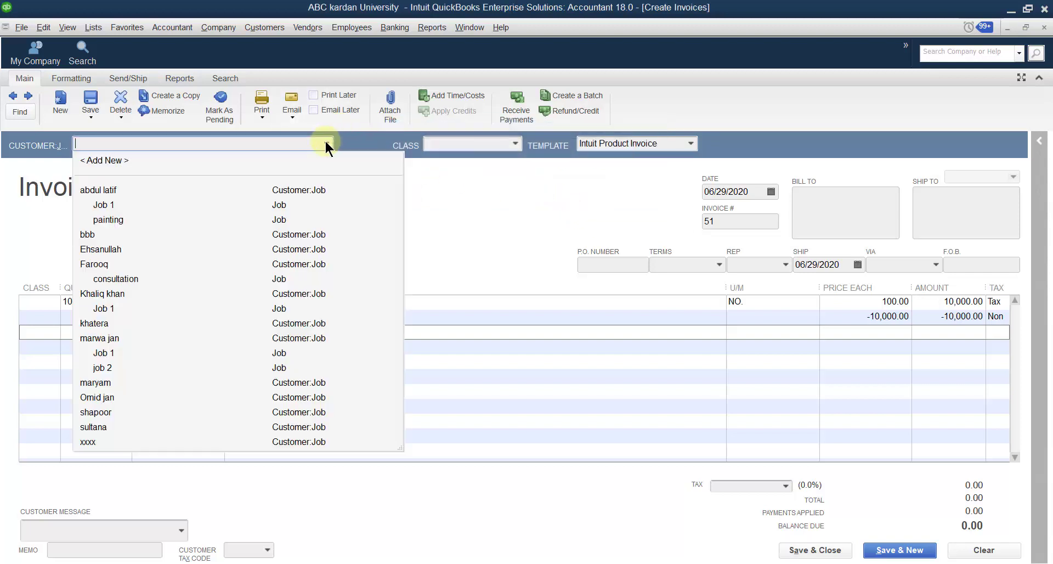
left_click(94, 323)
left_click(556, 94)
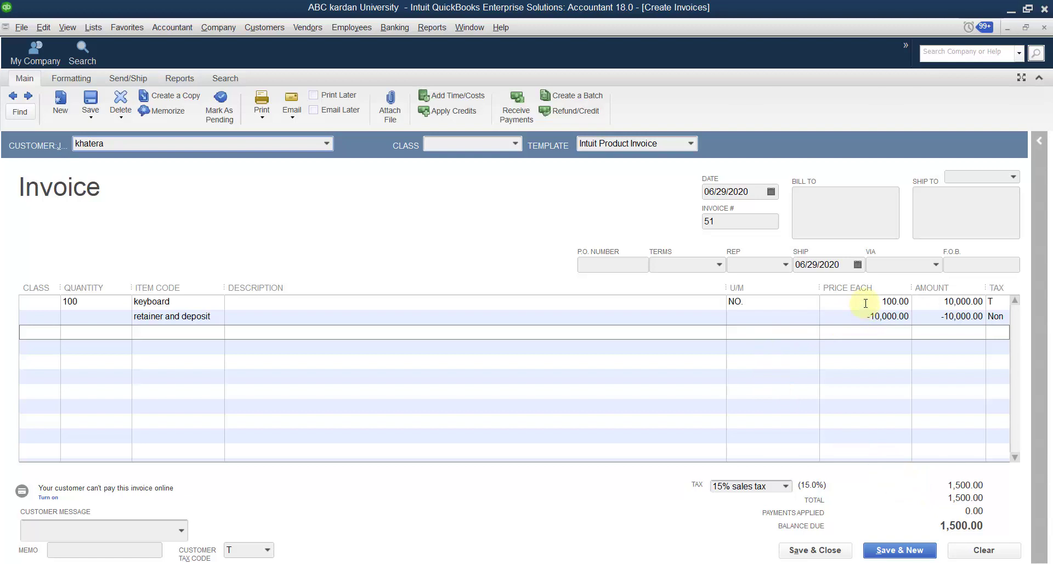
Set the keyboard line's unit price to 15, then clear the whole invoice form.
left_click(261, 301)
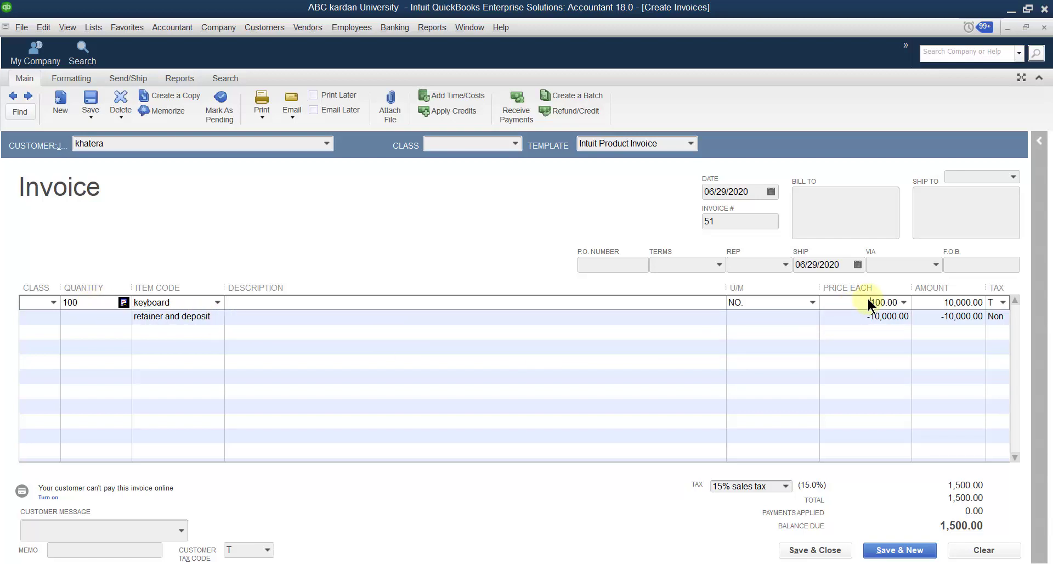
left_click(898, 296)
type("15")
left_click(926, 330)
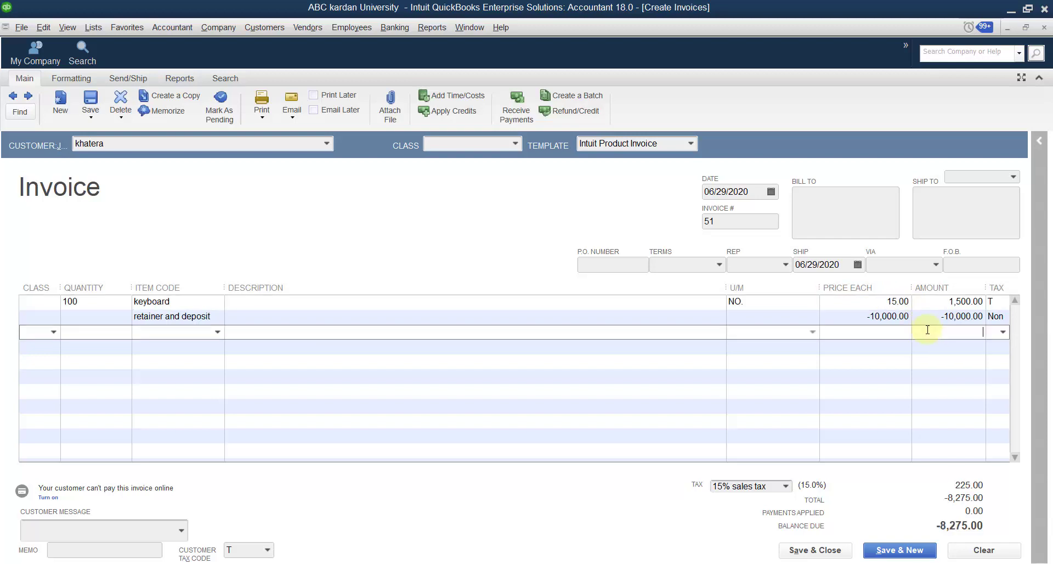
left_click(975, 549)
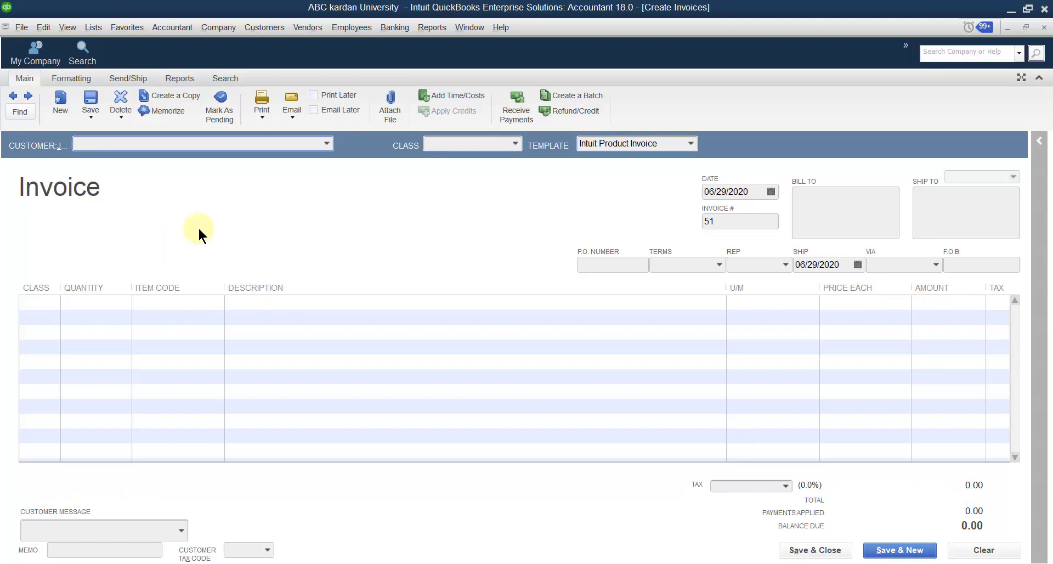
Select the customer for the blank invoice and dismiss the billable time and costs prompt.
left_click(327, 143)
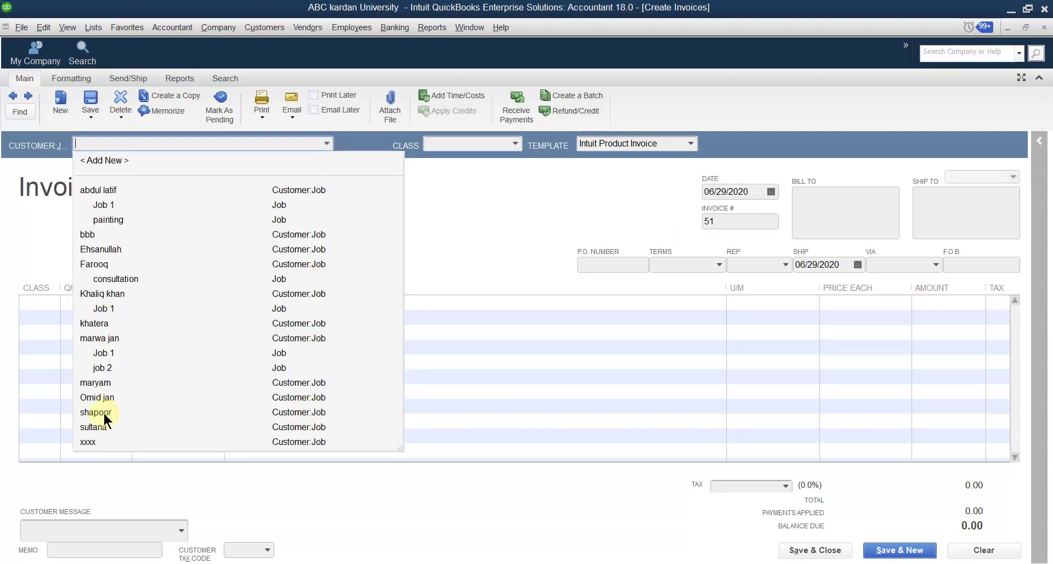
left_click(97, 322)
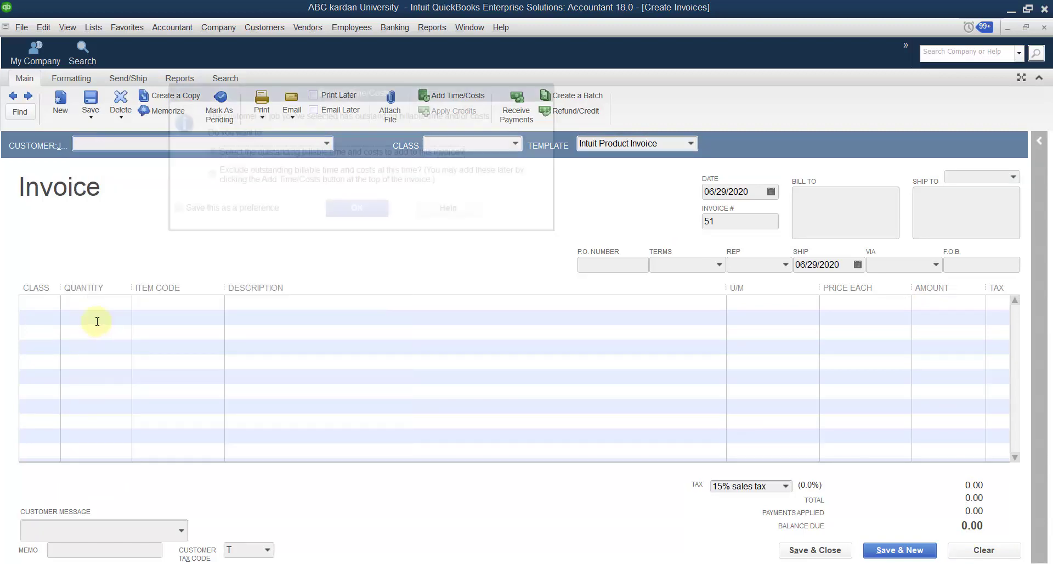
left_click(552, 90)
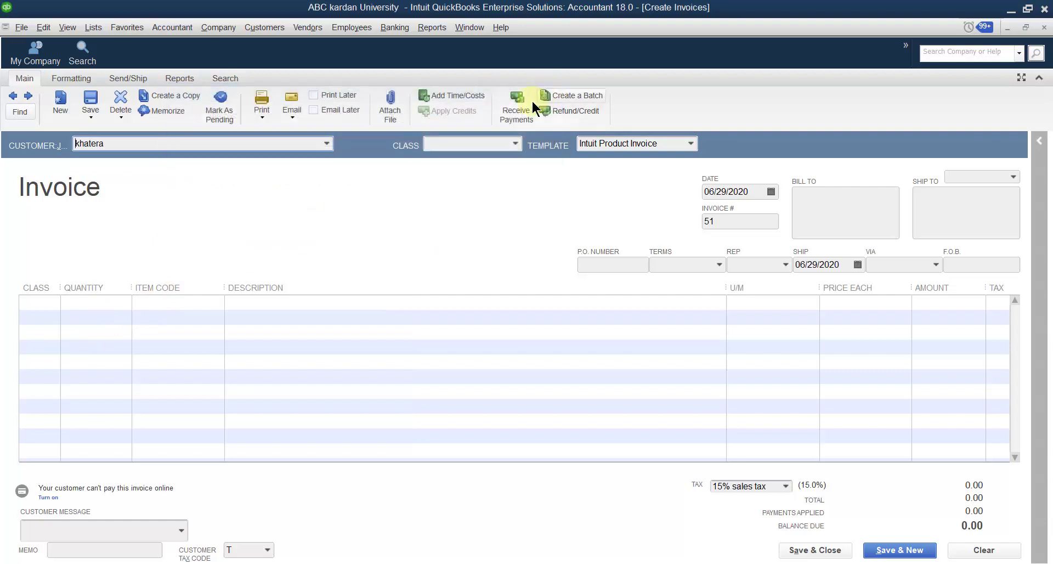
Enter the keyboard item on the first line of the customer's invoice with quantity 100 and unit price 100.
left_click(82, 303)
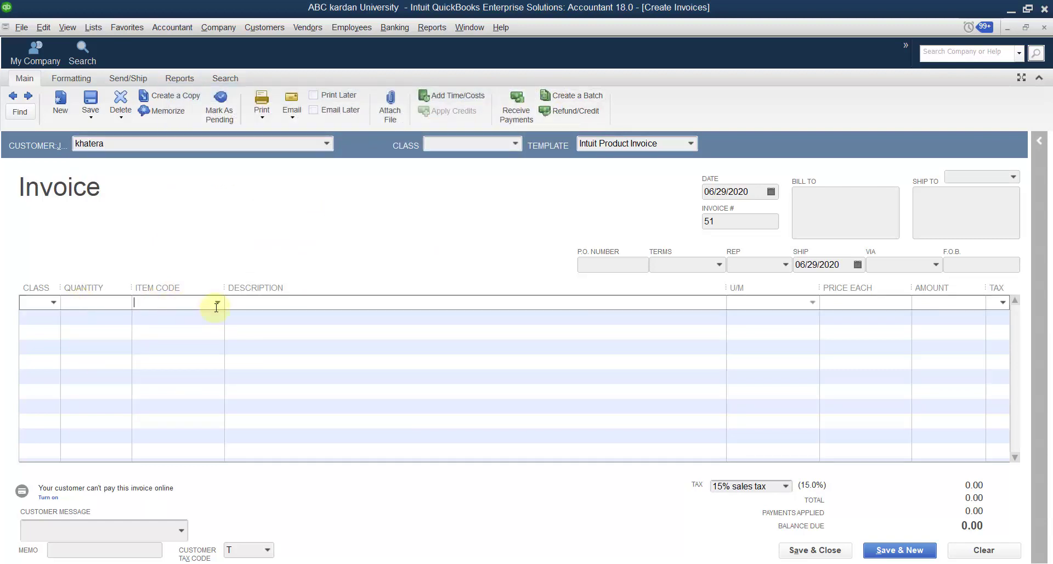
left_click(217, 303)
left_click(159, 482)
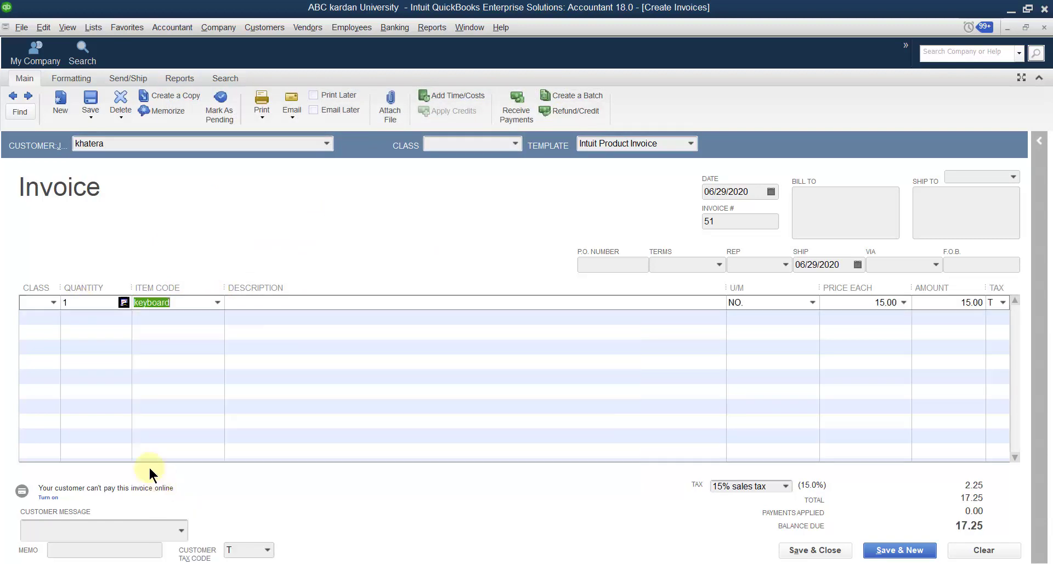
left_click(77, 303)
type("100")
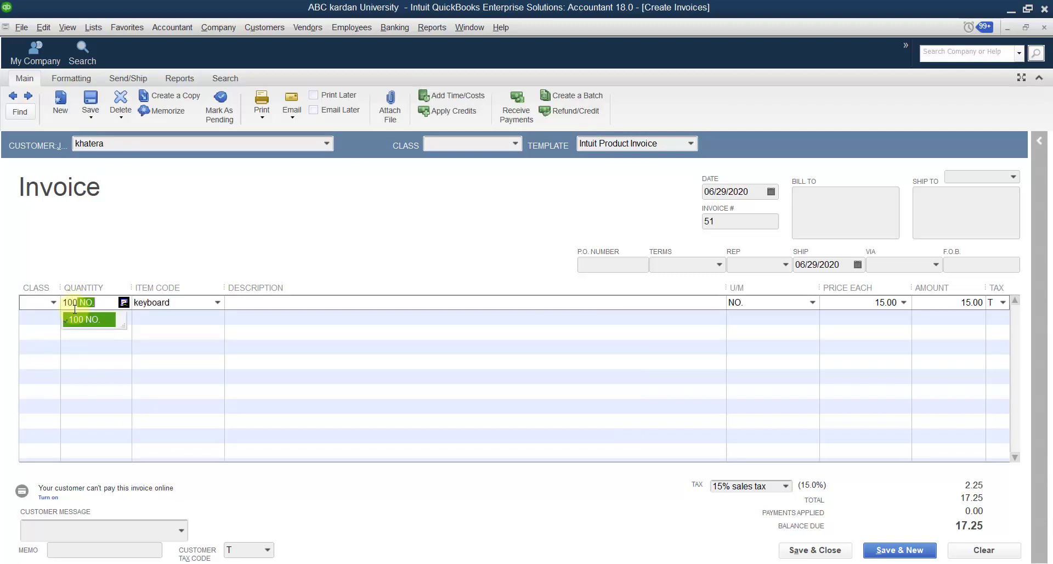
left_click(865, 303)
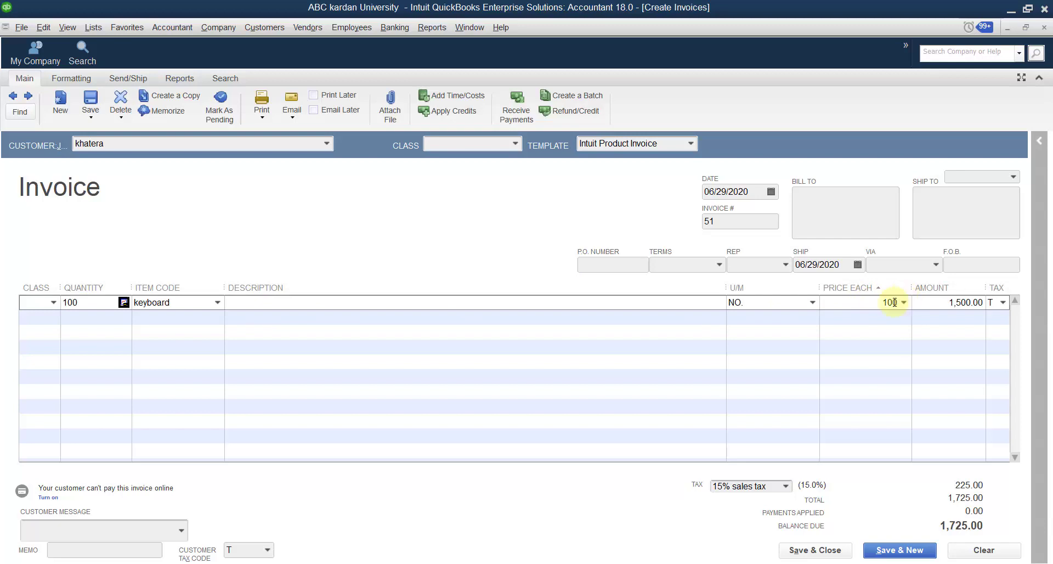
left_click(874, 316)
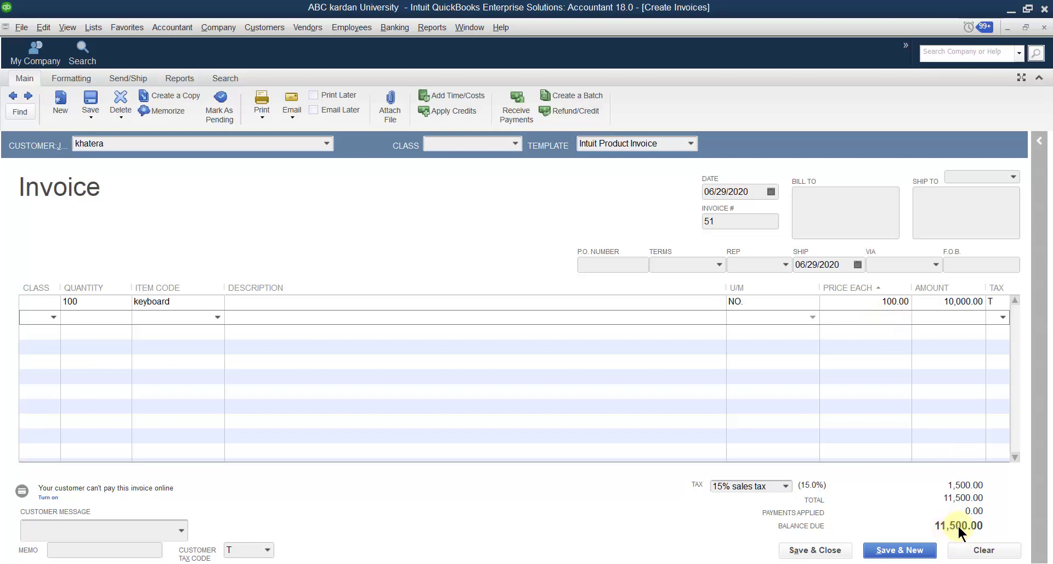
Add the retainer and deposit item on the invoice's second line with amount -11,500, and save and close the invoice without assigning classes.
left_click(157, 316)
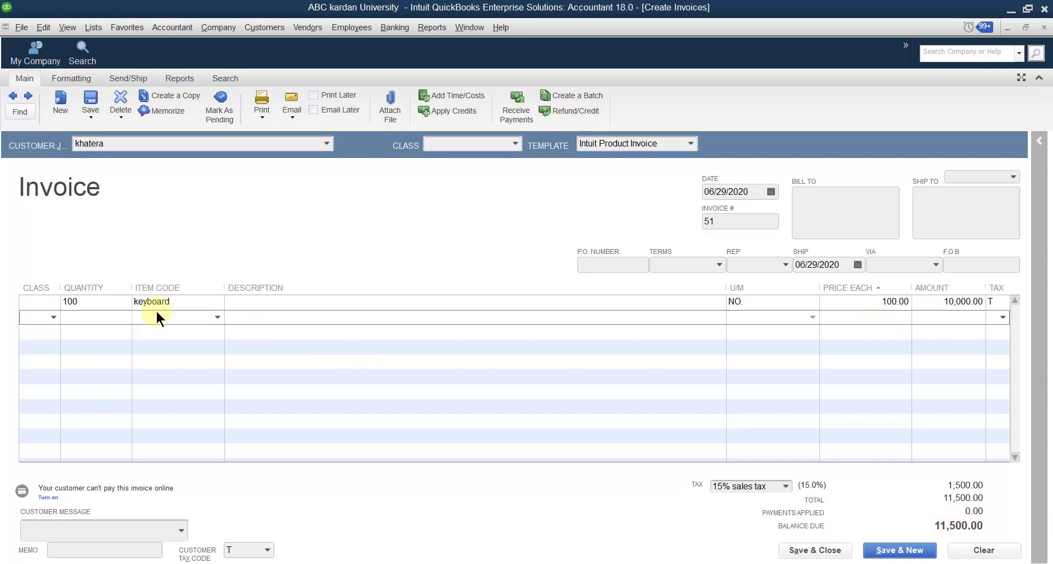
type("Reimb Group")
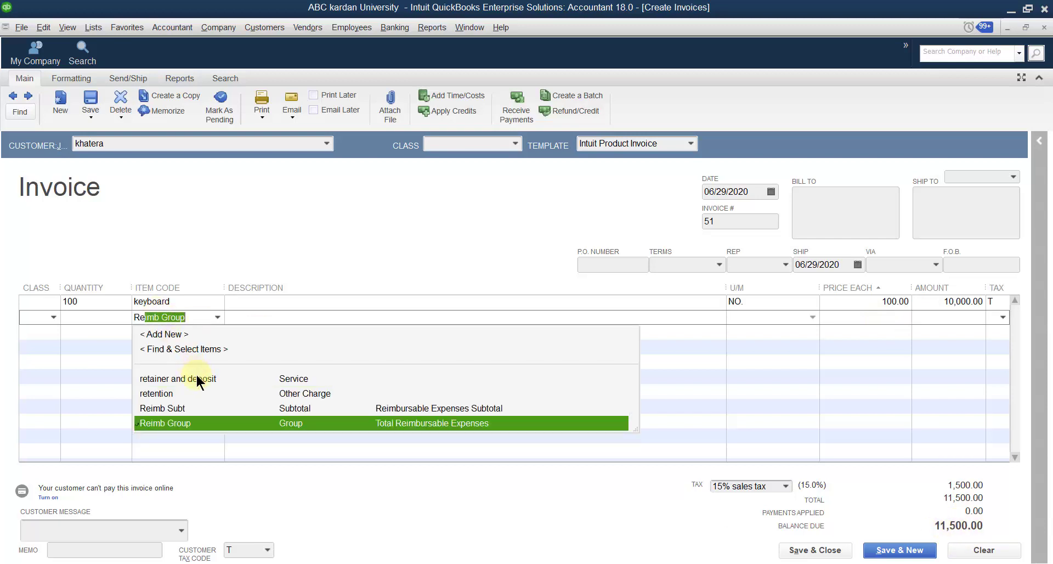
left_click(198, 378)
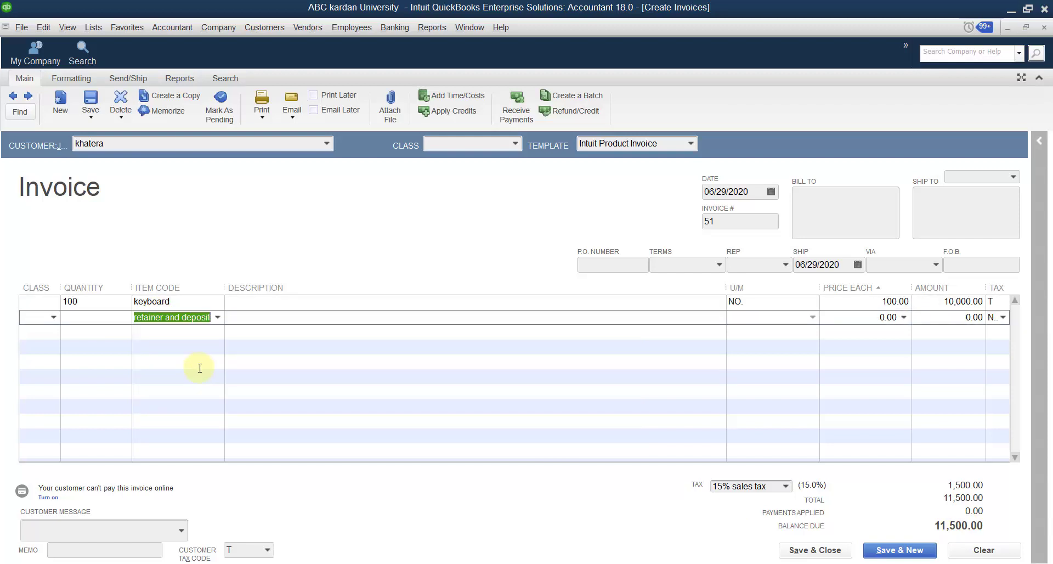
left_click(955, 317)
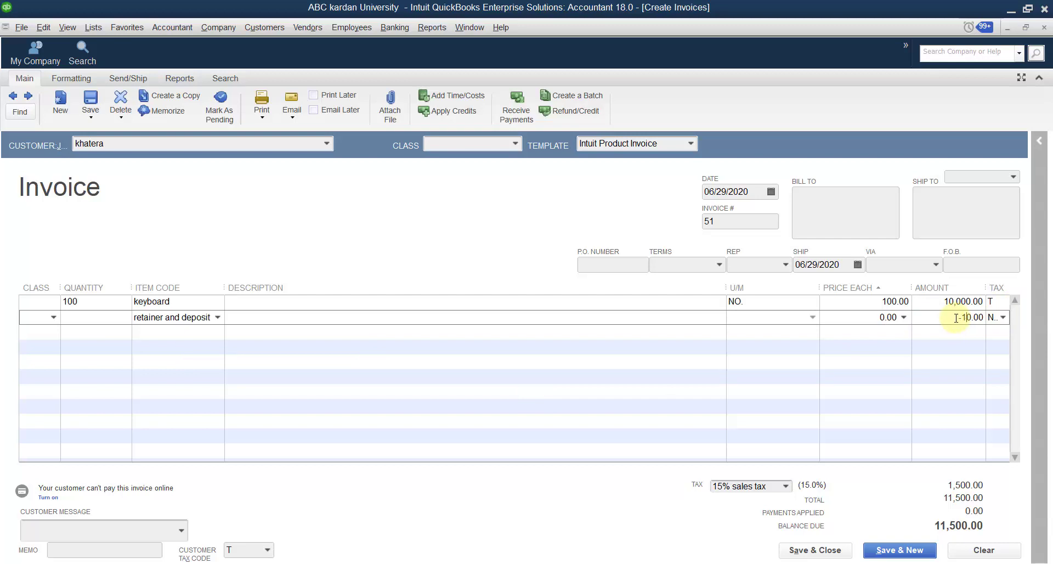
type("-1150")
left_click(948, 332)
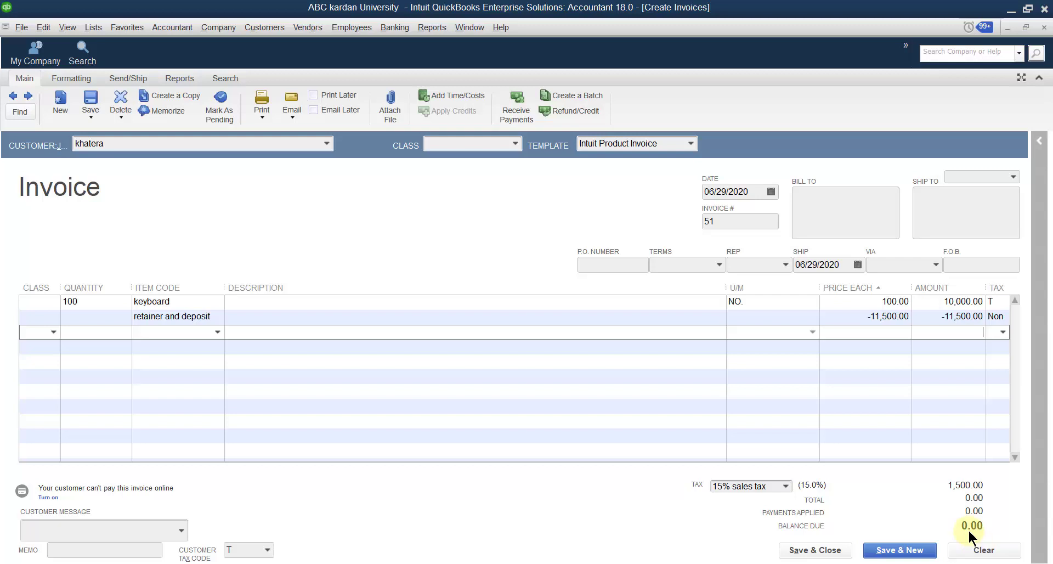
left_click(810, 551)
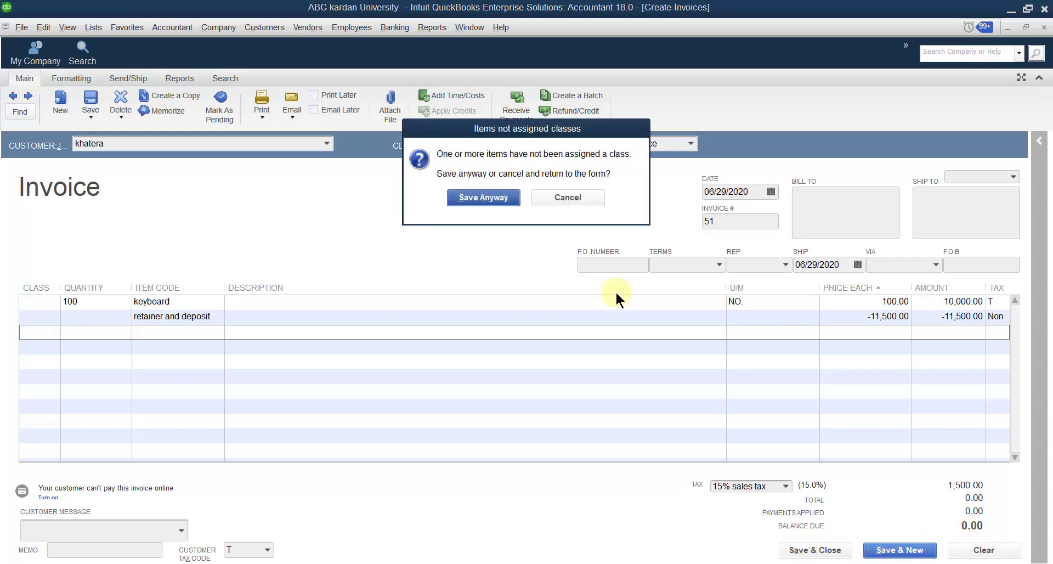
left_click(482, 198)
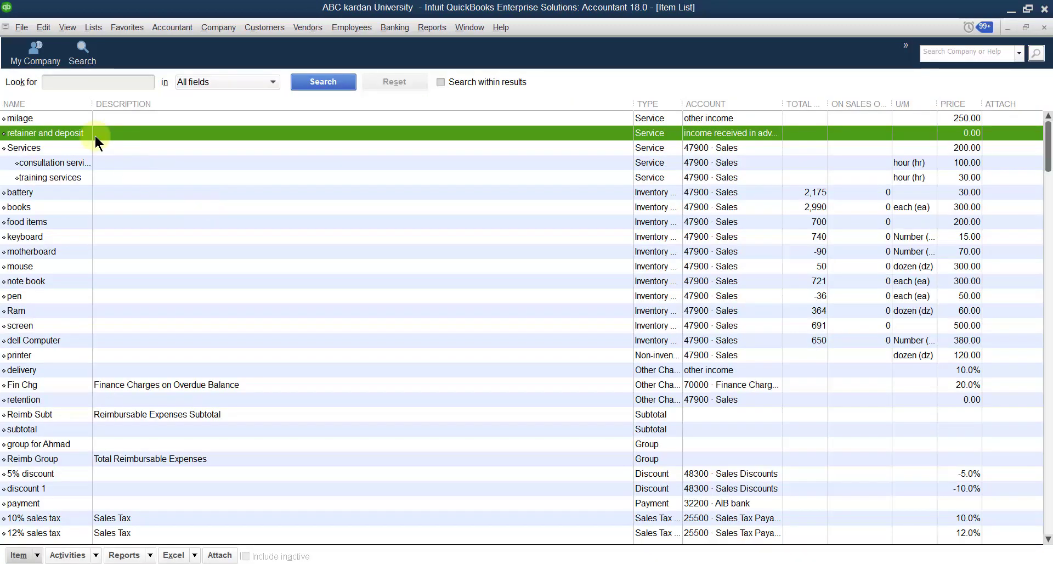
Close the open item list, customer payment, customer information and transfer funds windows.
left_click(97, 83)
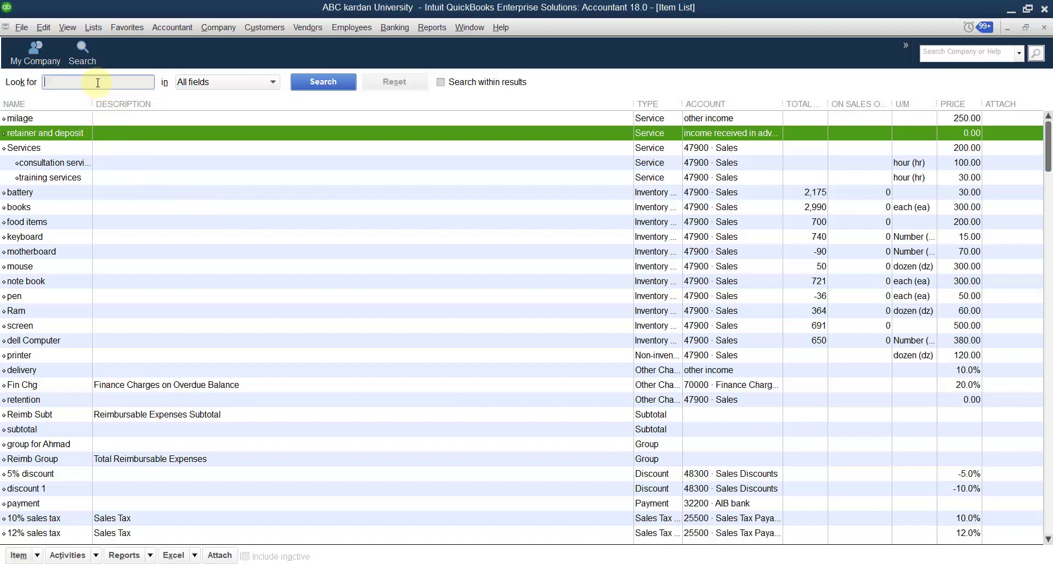
left_click(1045, 28)
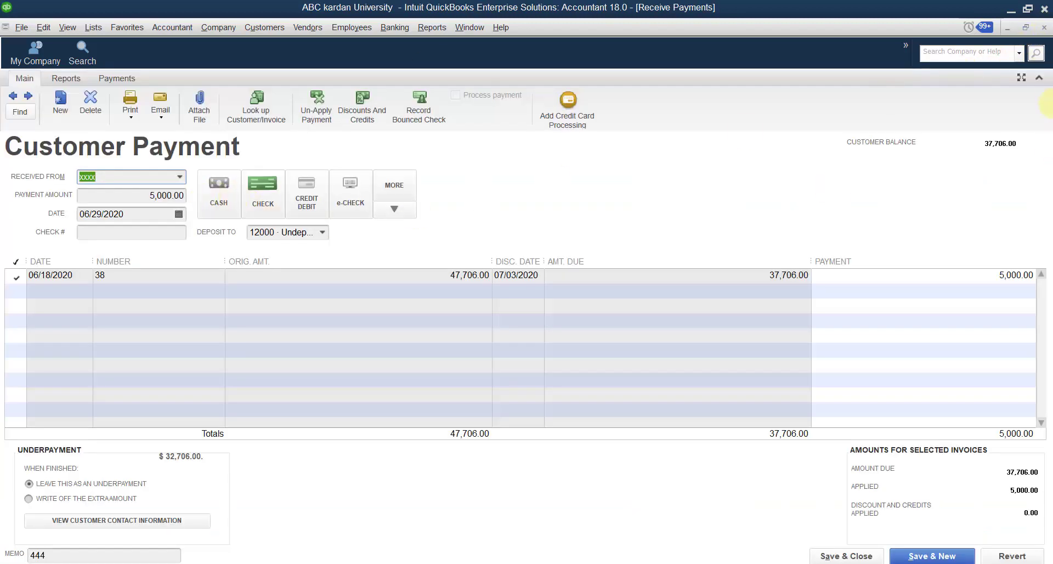
left_click(1043, 27)
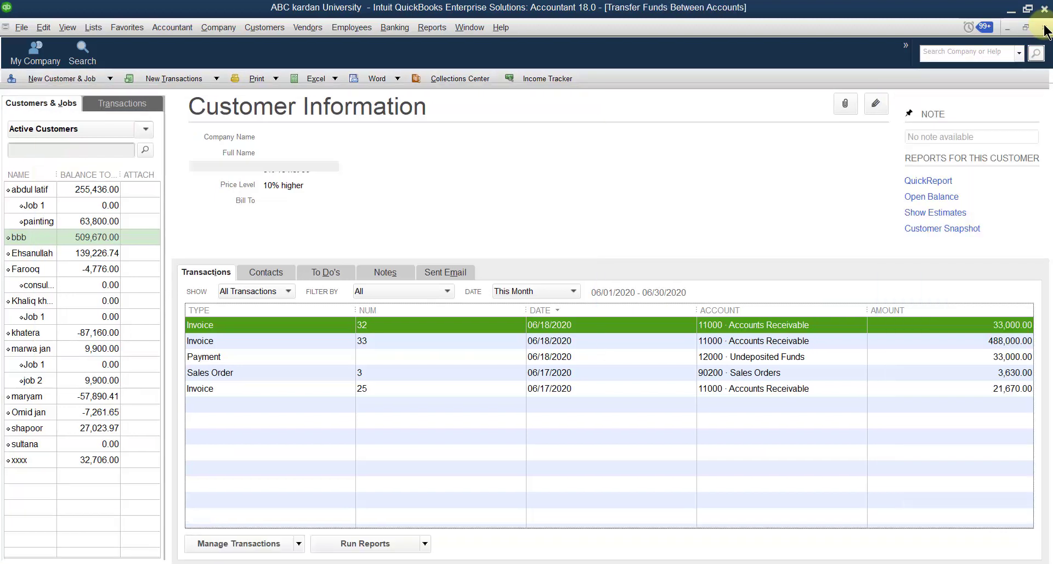
left_click(1044, 27)
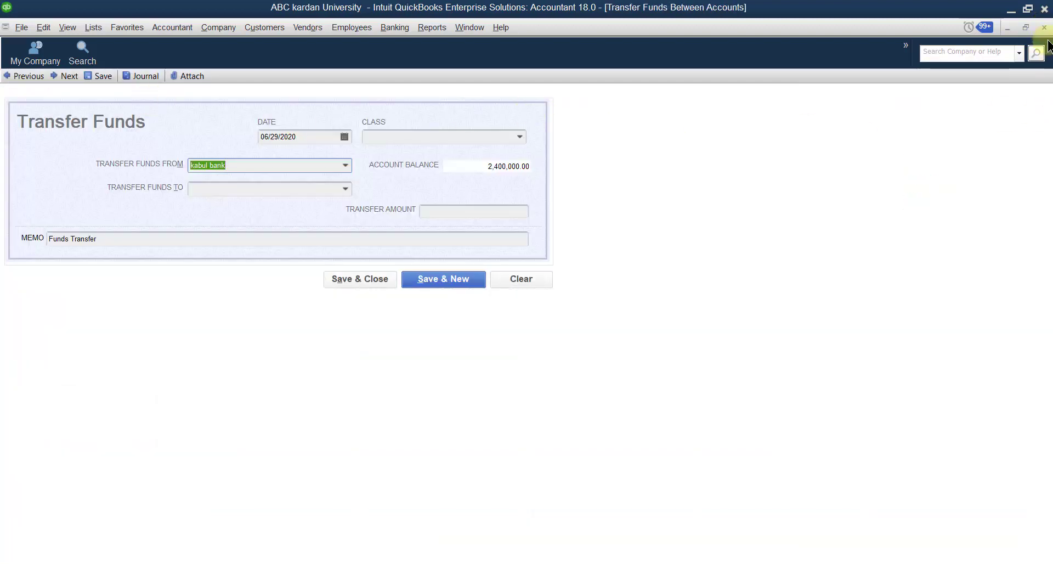
left_click(1045, 27)
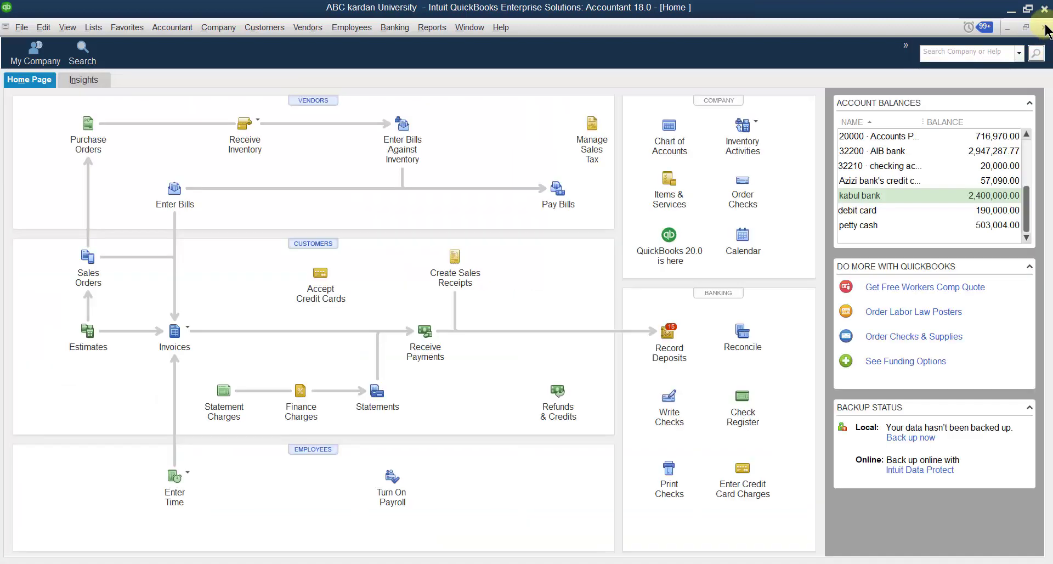
Open the chart of accounts and check the balance of the income received in advance account.
left_click(93, 28)
left_click(96, 45)
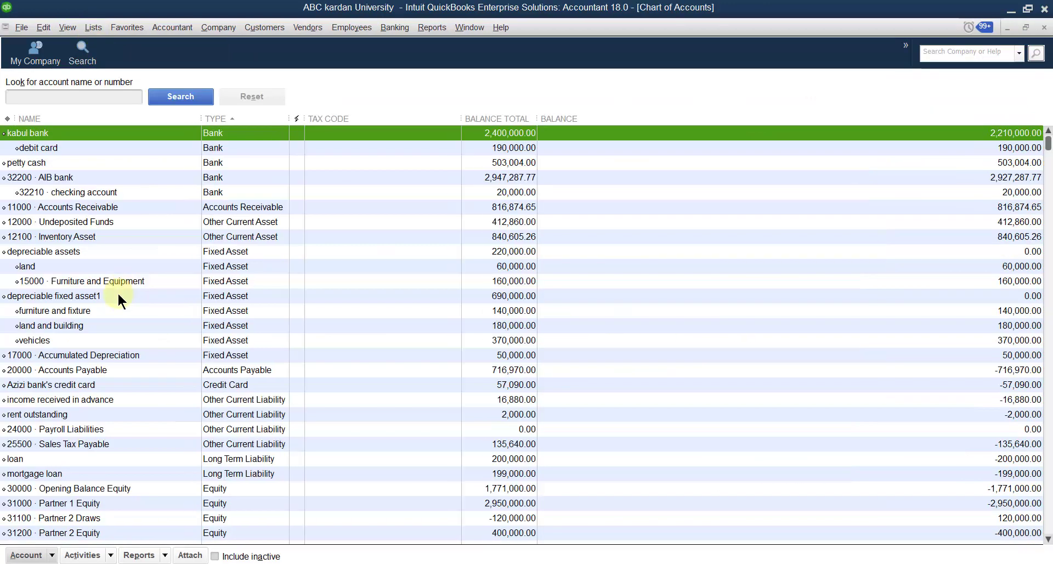
key("i")
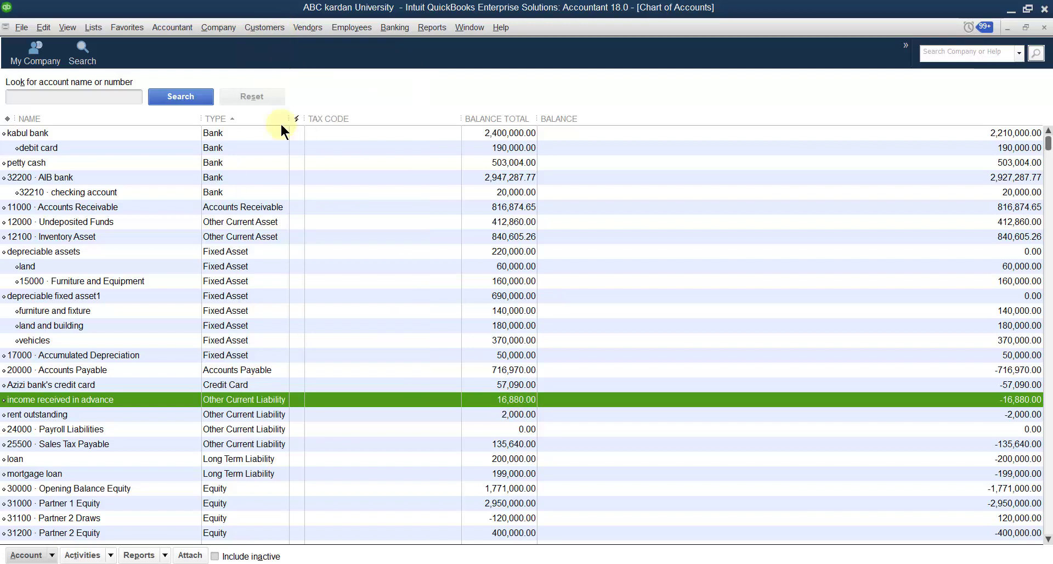
Start a new credit memo, enter the retainer and deposit item on its first line, and widen the item column.
left_click(261, 26)
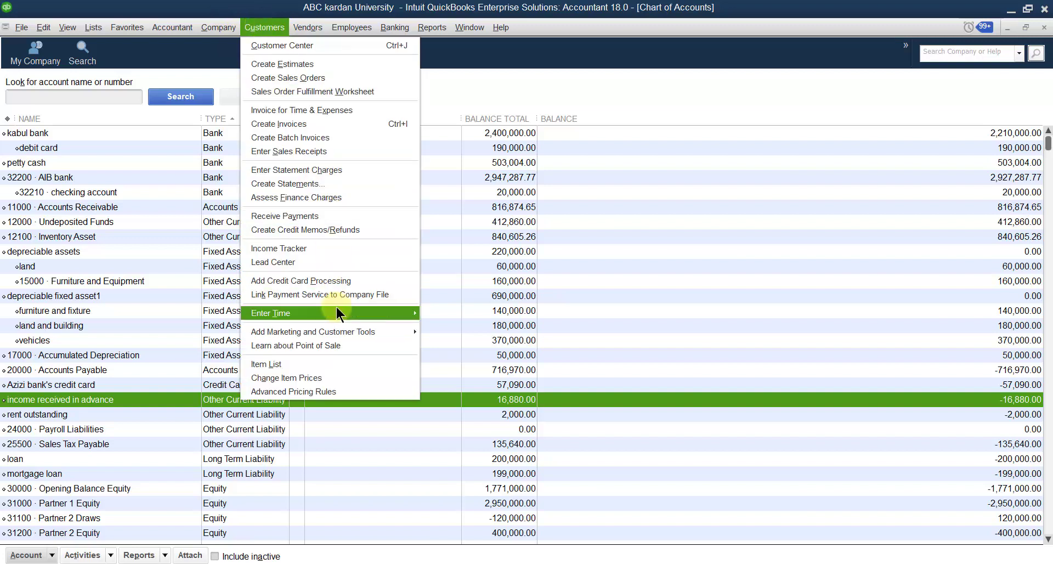
left_click(320, 227)
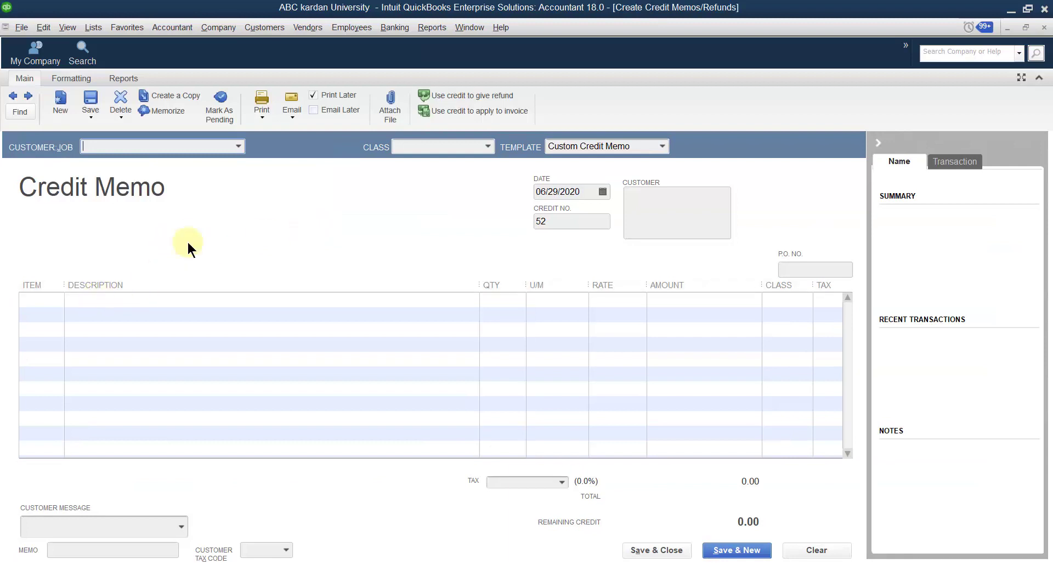
left_click(238, 143)
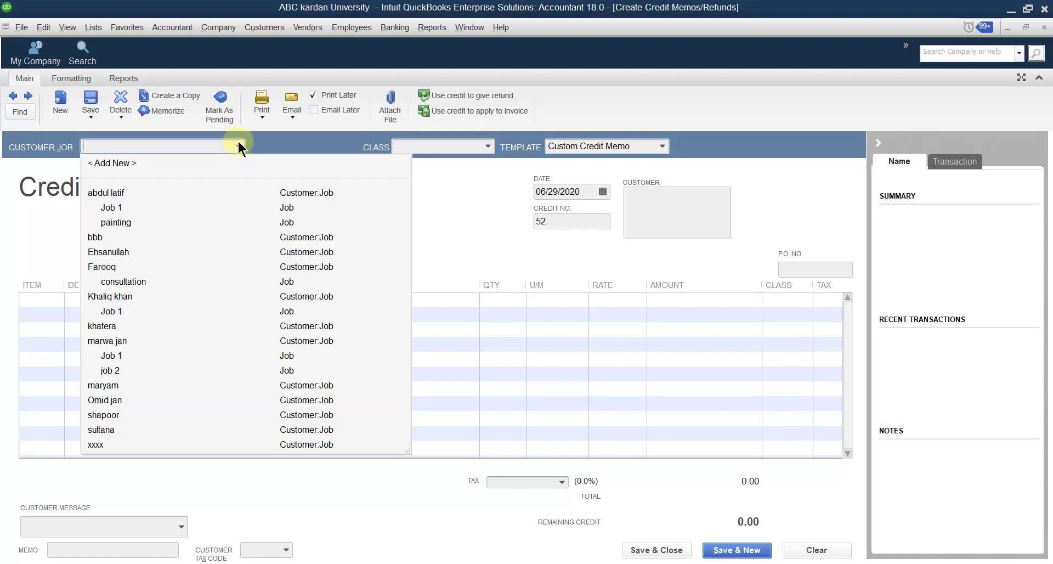
left_click(238, 141)
left_click(52, 298)
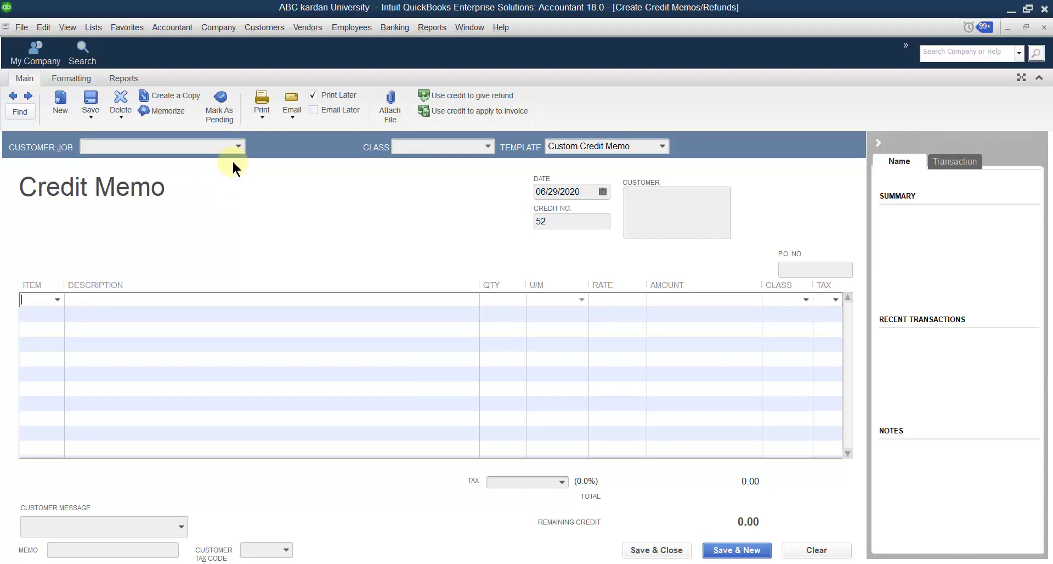
left_click(57, 301)
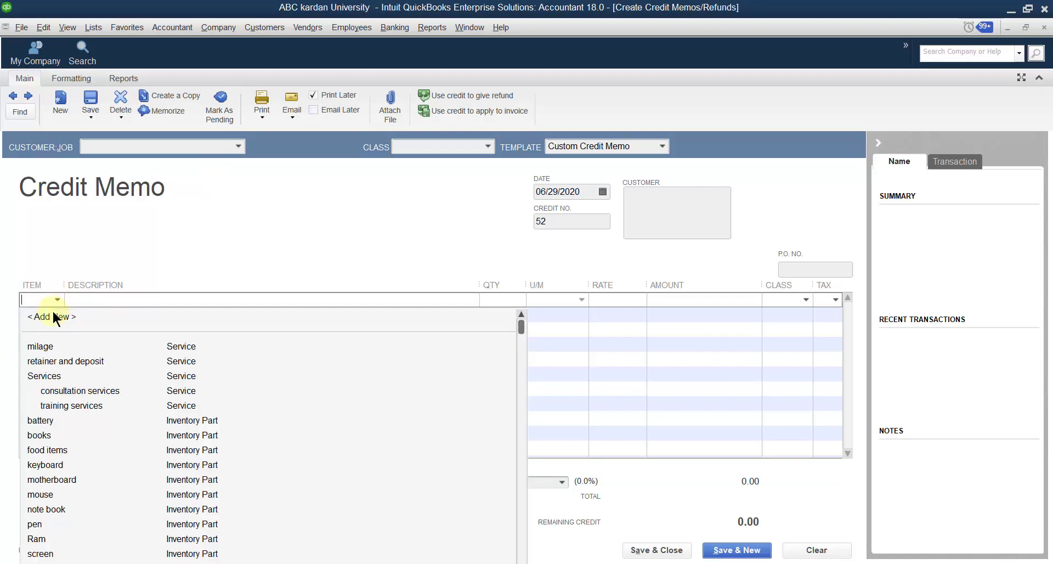
type("Ram")
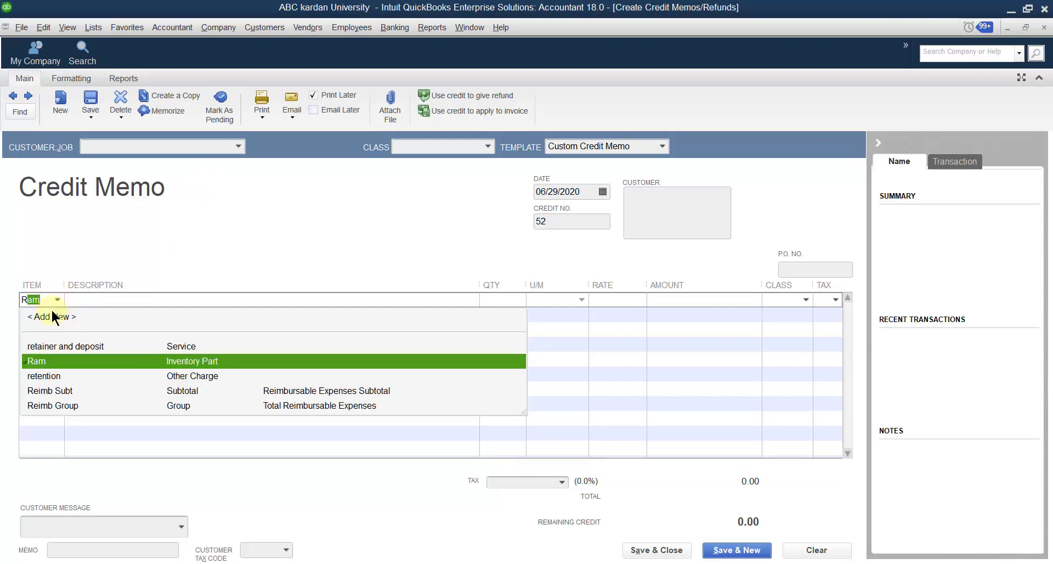
left_click(76, 347)
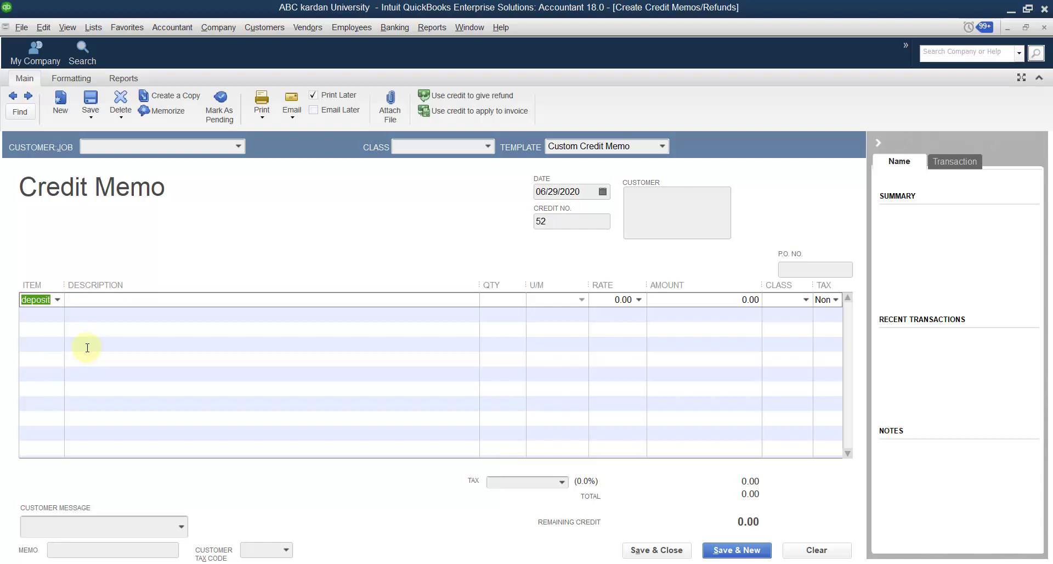
left_click_drag(64, 285, 108, 285)
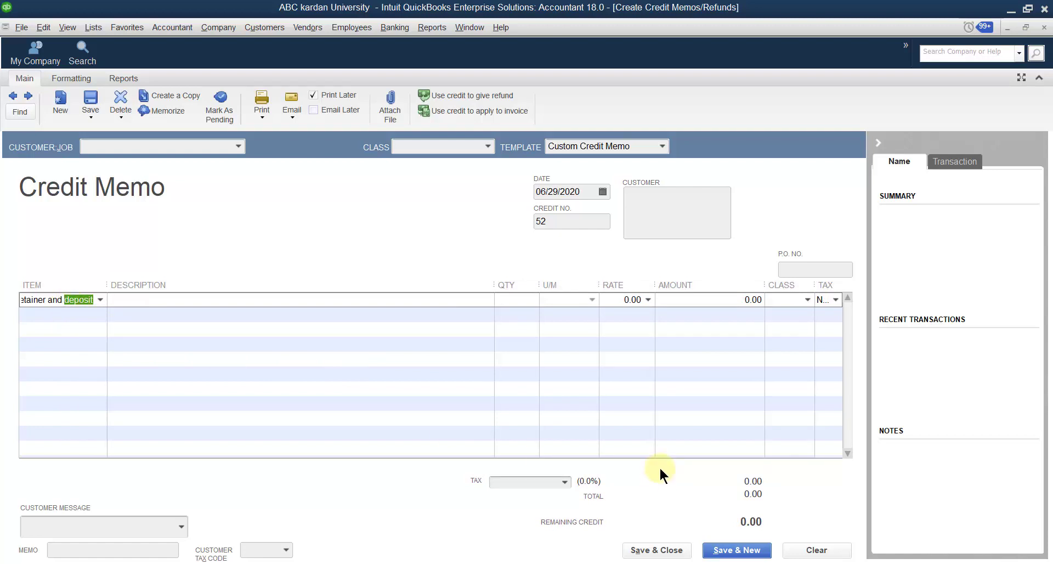
Set the retainer and deposit line's amount to 16,880, try to save and close the credit memo, and dismiss the warning.
left_click(721, 299)
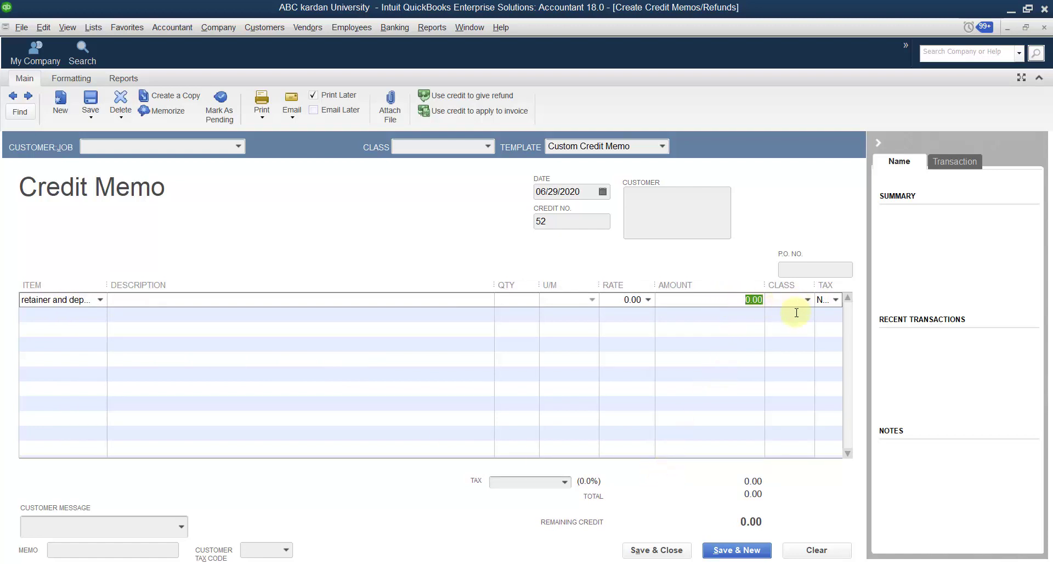
type("16880")
left_click(661, 549)
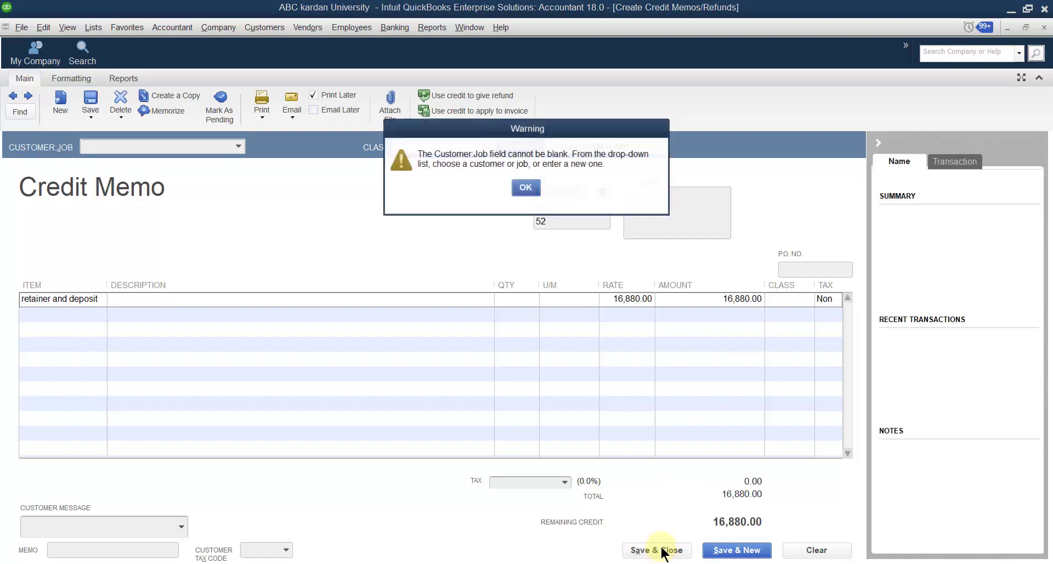
left_click(524, 188)
Select the customer for the credit memo and save it without assigning classes.
left_click(238, 147)
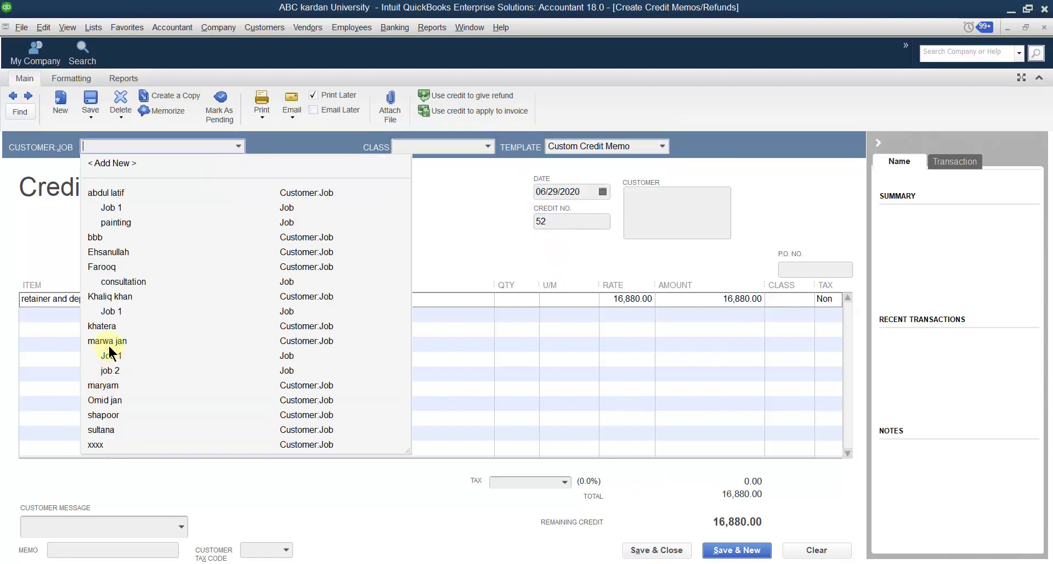
left_click(105, 326)
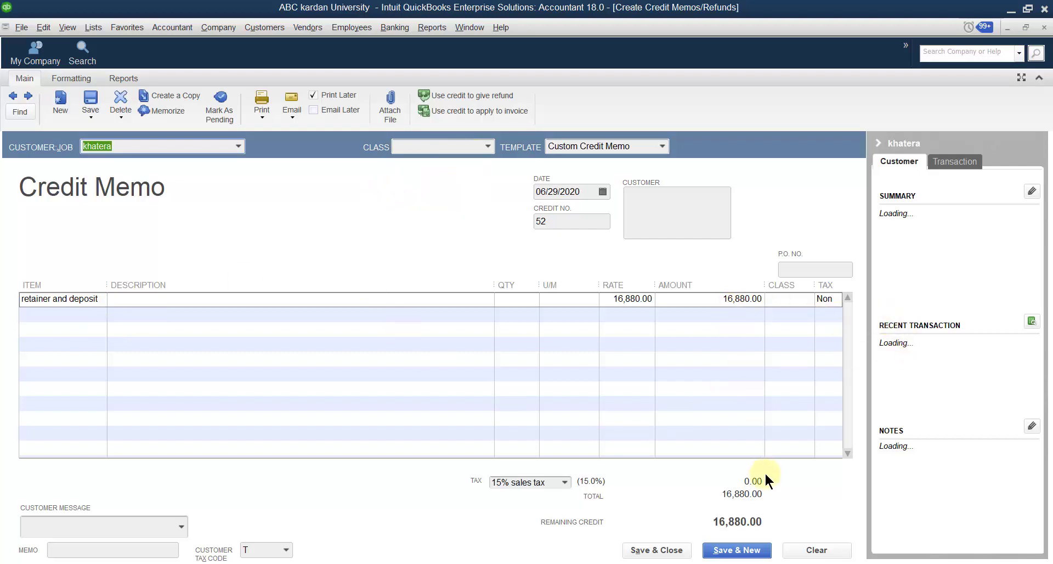
left_click(665, 548)
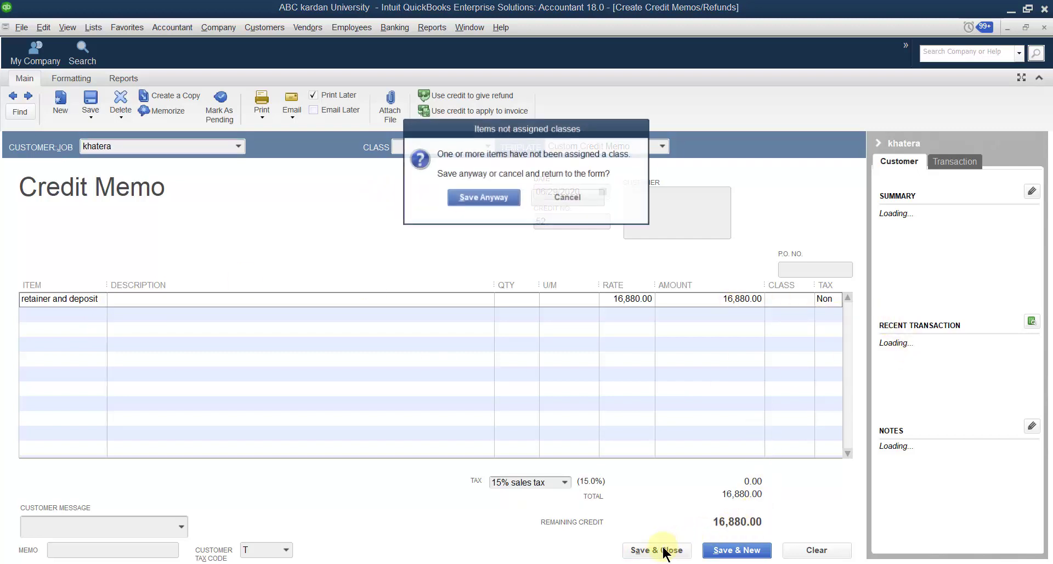
left_click(475, 196)
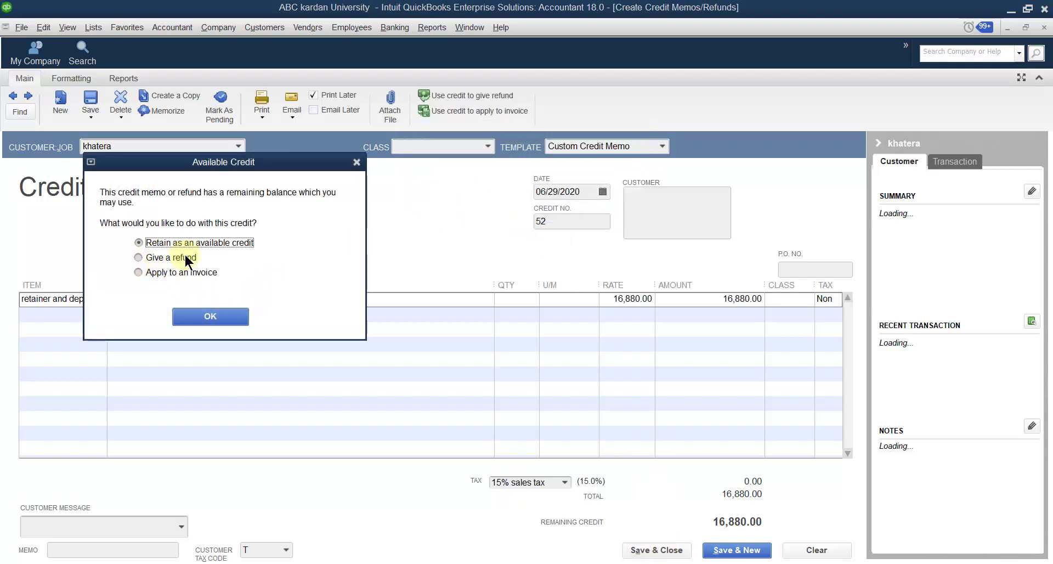
Give the remaining credit as a refund by check from the 32200 AIB bank account, saving it without a class.
left_click(138, 257)
left_click(214, 318)
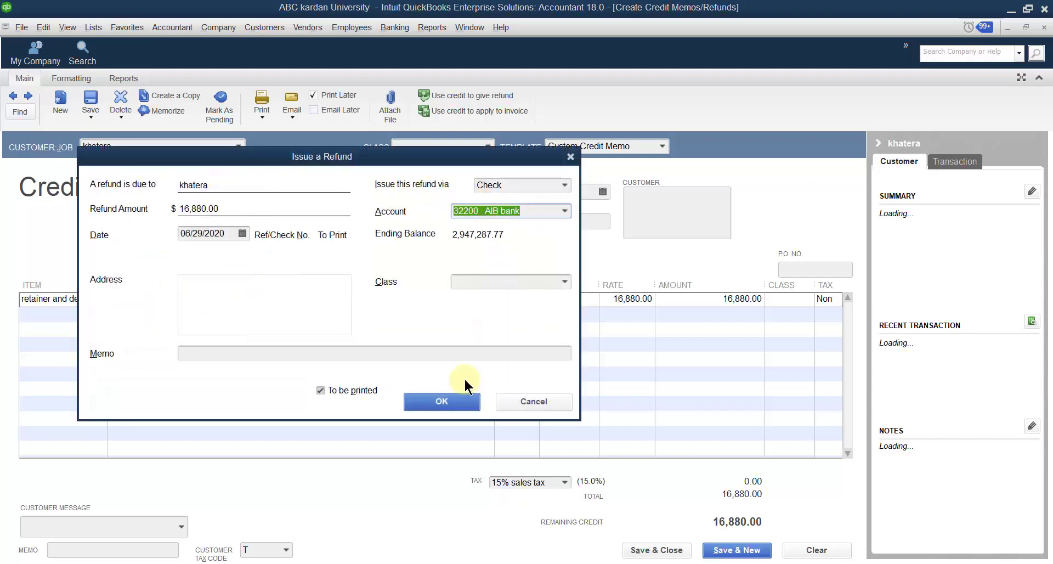
left_click(443, 399)
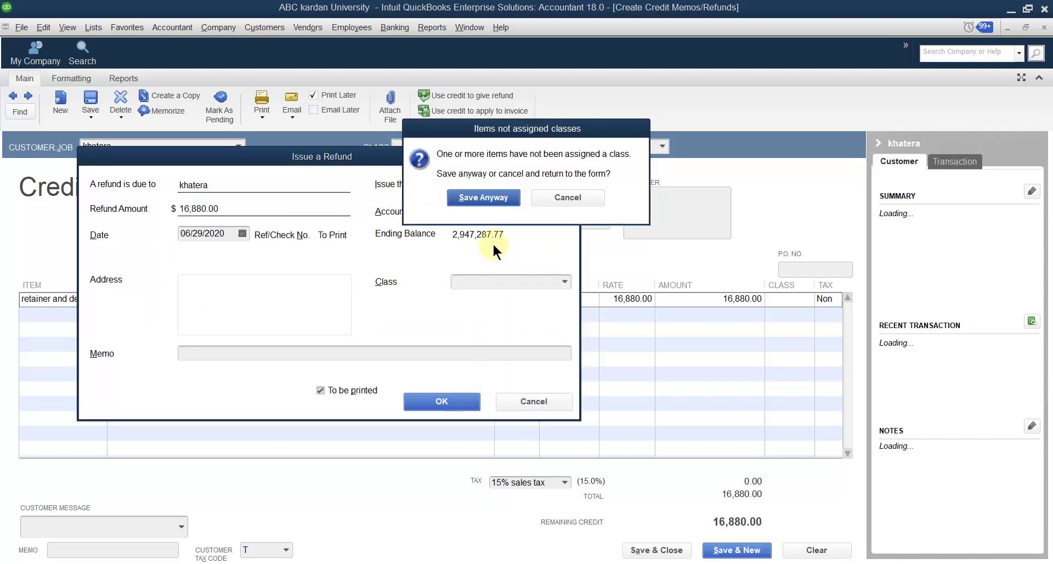
left_click(470, 196)
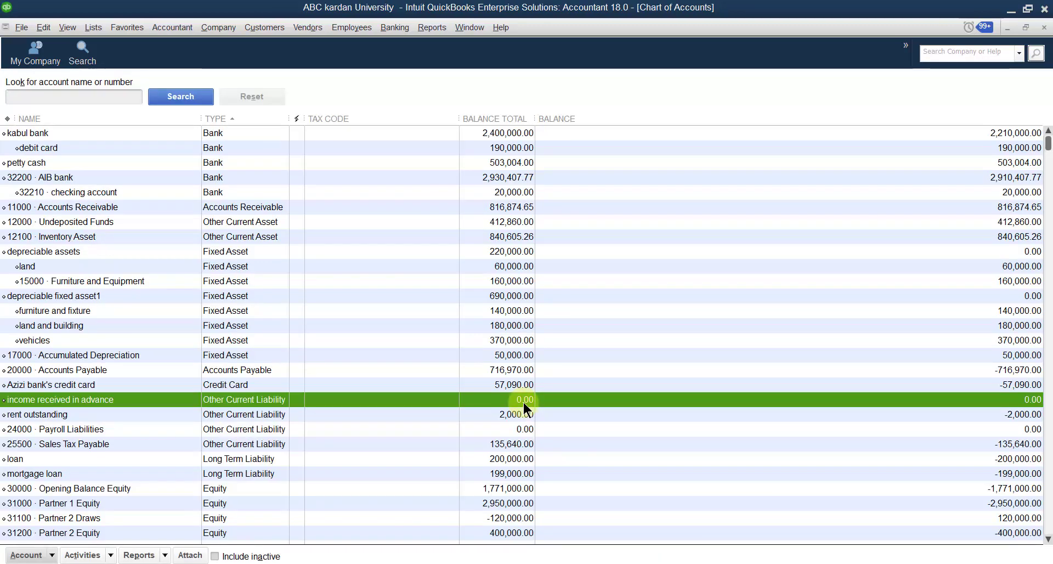
Switch to the quickbook document in Word and review the written steps for handling customer advance deposits.
left_click(688, 562)
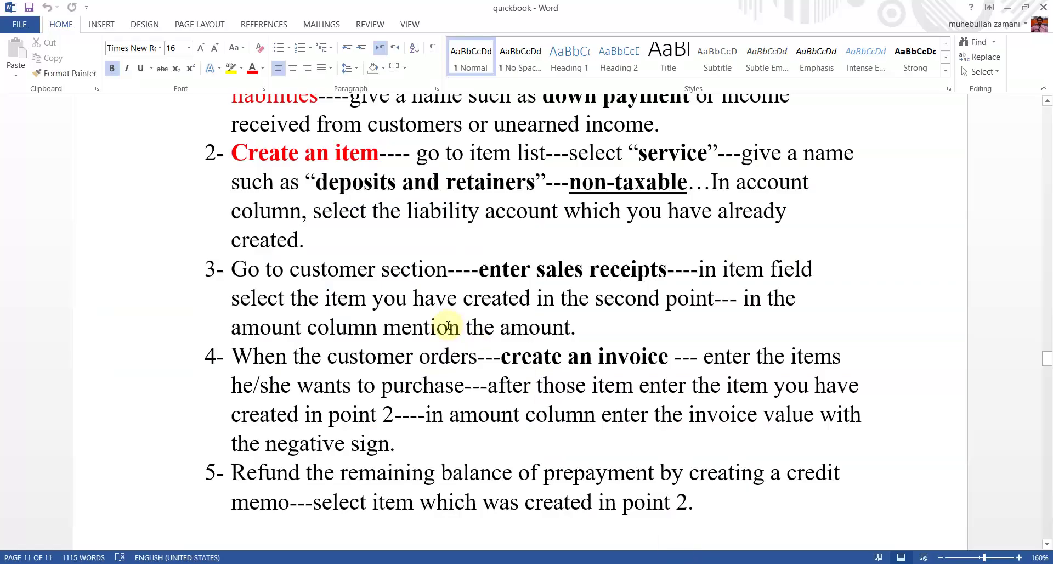
scroll(449, 326, "up", 3)
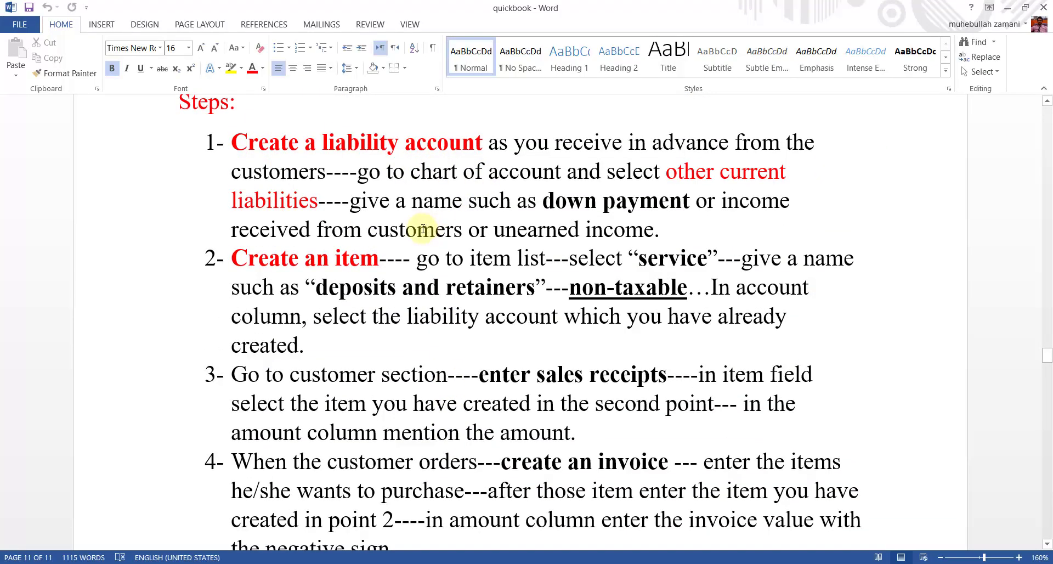
scroll(423, 229, "down", 1)
scroll(294, 329, "down", 2)
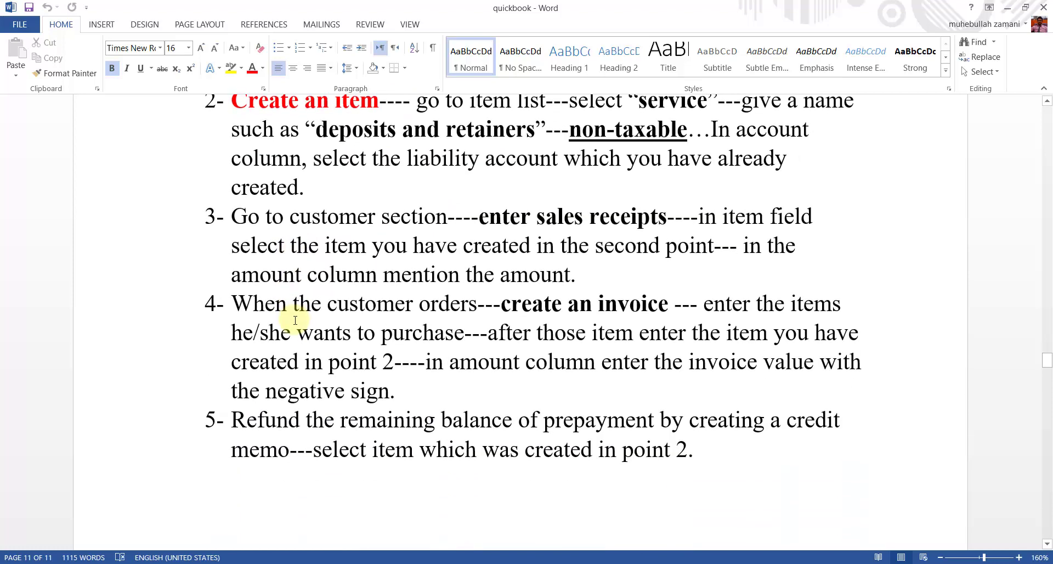